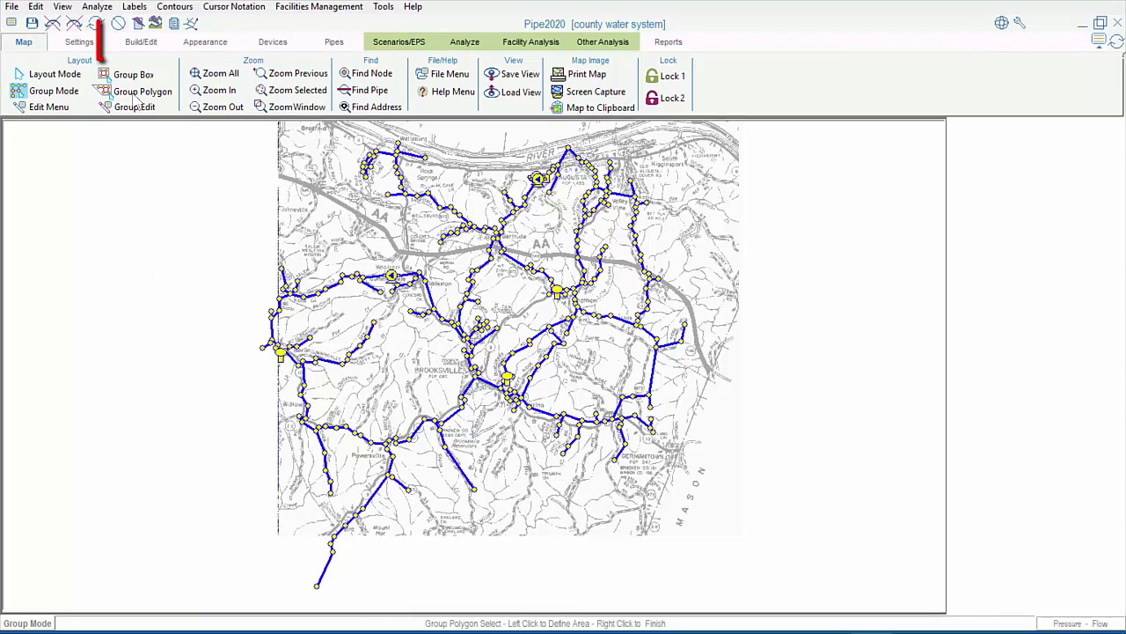
Step: Review the polygon-based option of Automatic Demand Distribution, exit without applying it, and check the system's flow units in the settings
left_click(141, 41)
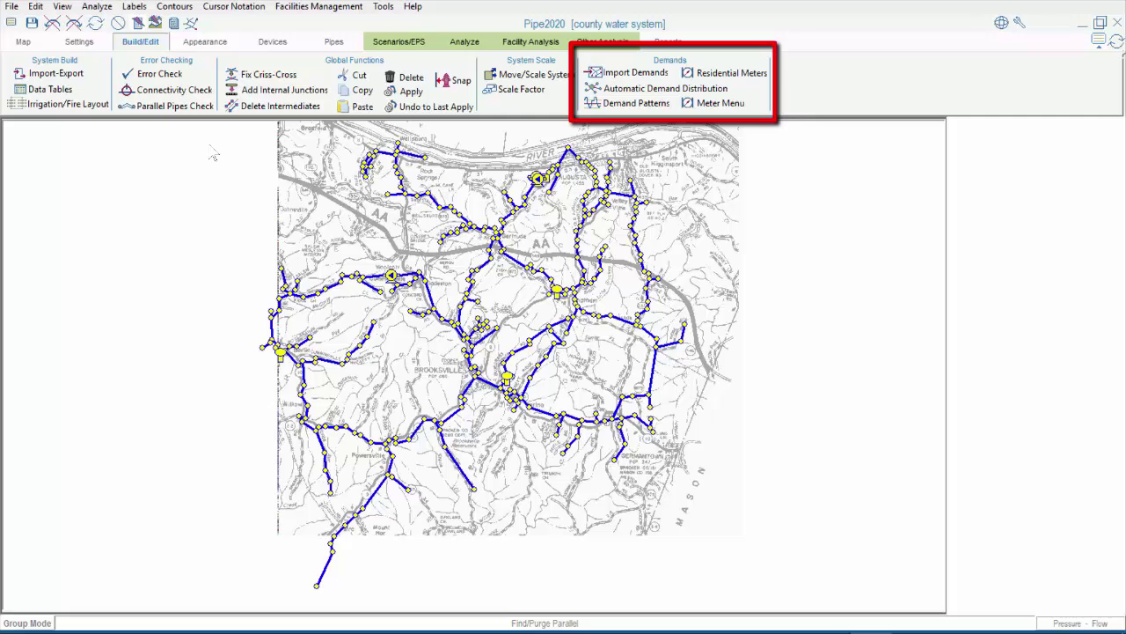
left_click(638, 91)
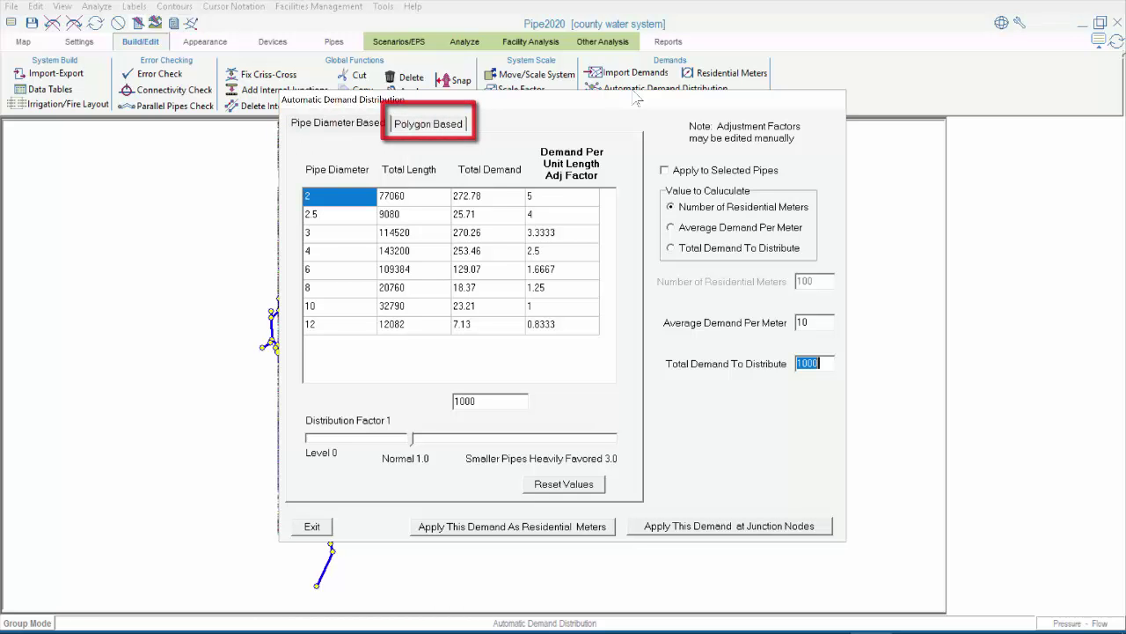
left_click(456, 135)
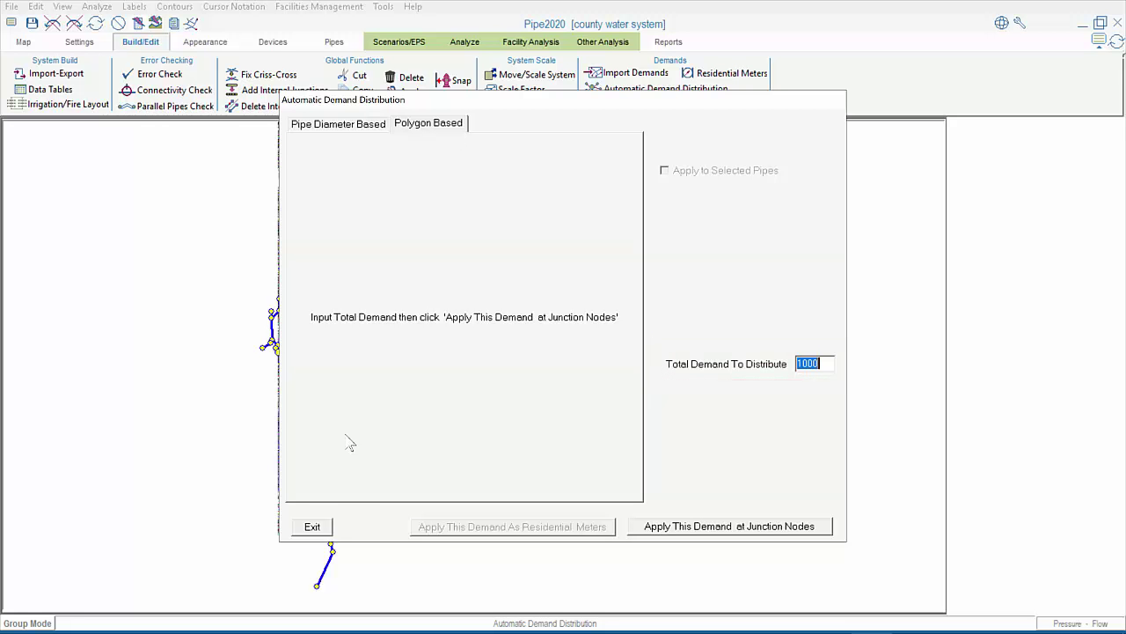
left_click(313, 526)
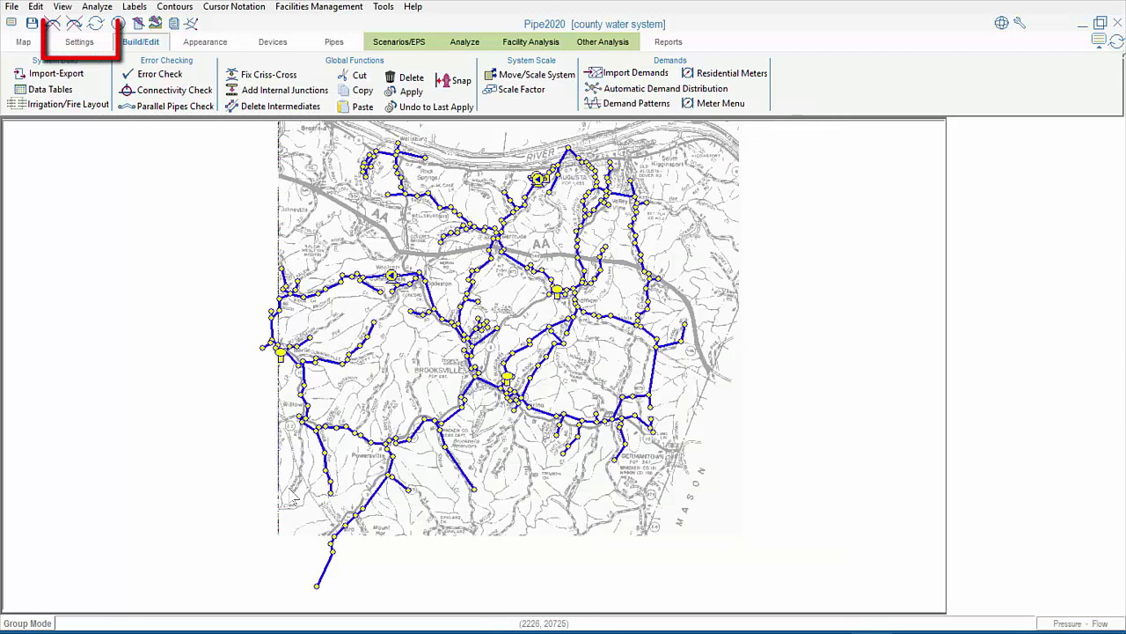
left_click(79, 42)
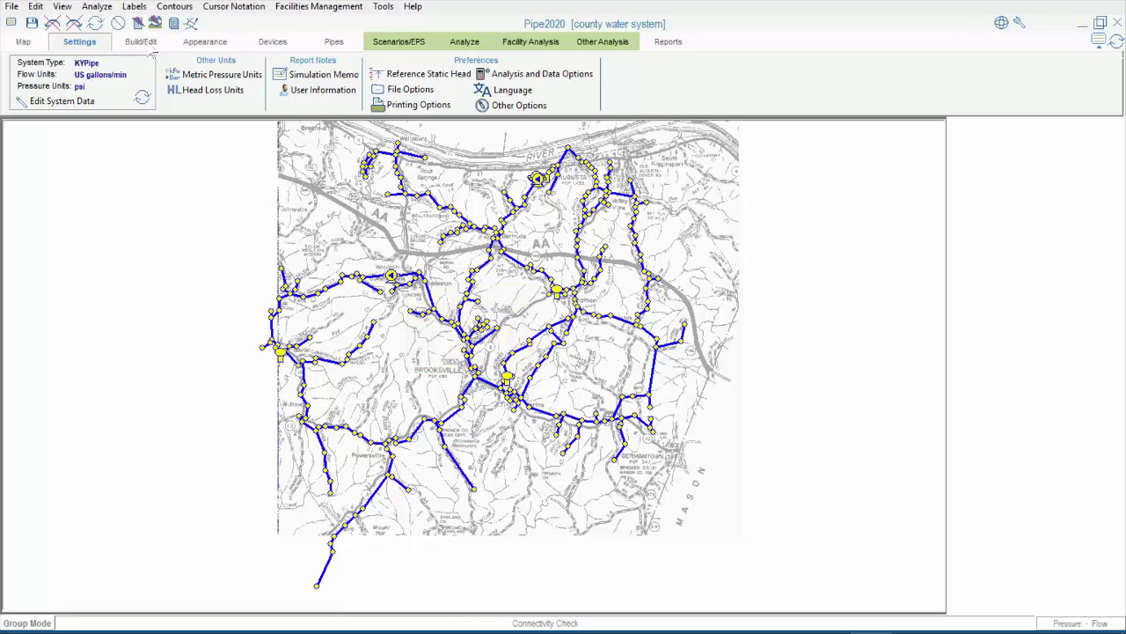
Step: Try distribution factors 0, 1 and 3 in the pipe-diameter-based Automatic Demand Distribution, and reset the values
left_click(143, 42)
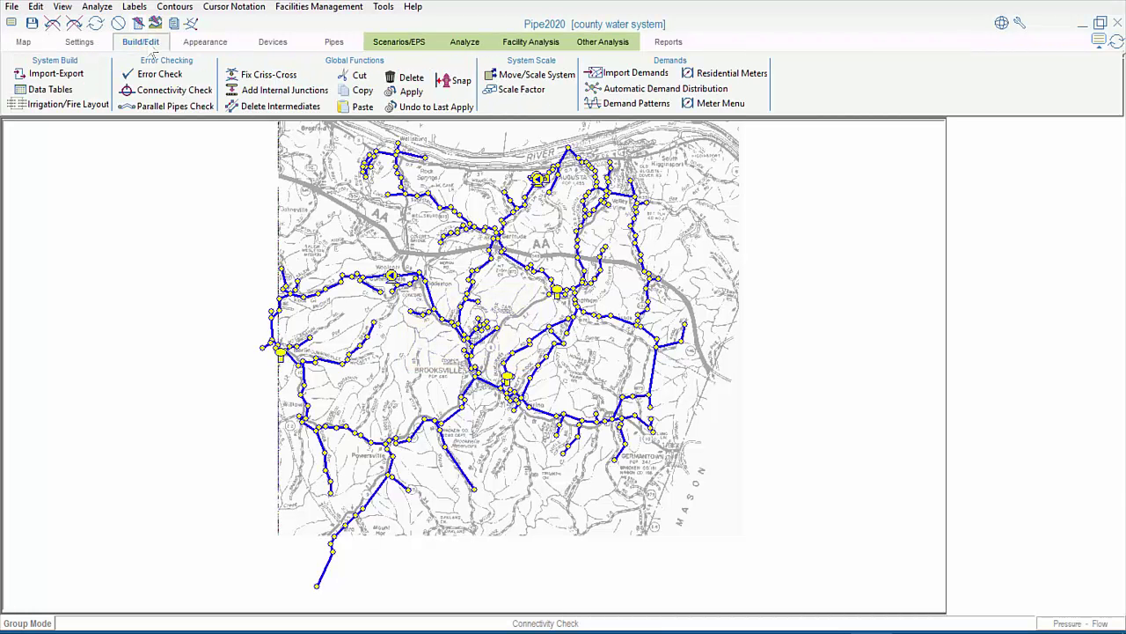
left_click(619, 90)
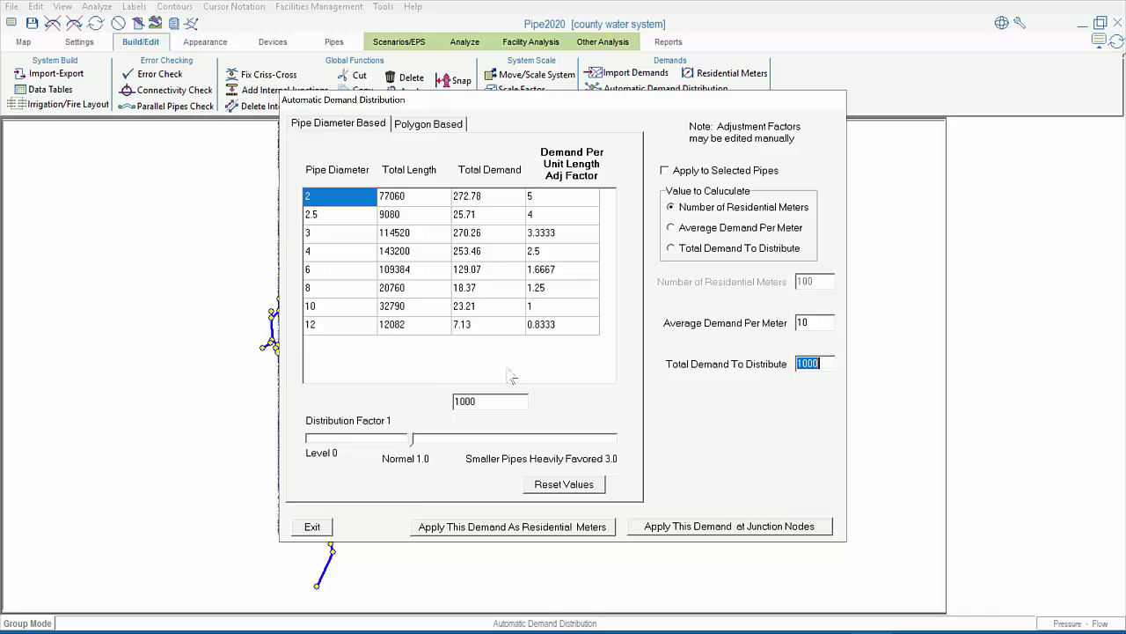
left_click_drag(412, 447, 302, 450)
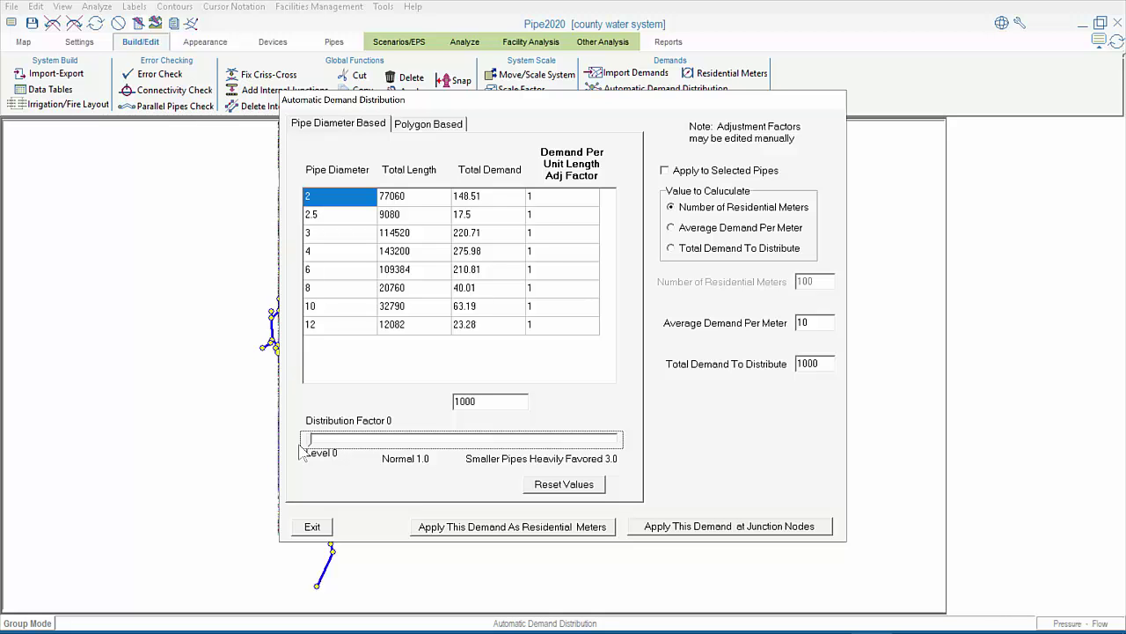
left_click_drag(308, 447, 415, 441)
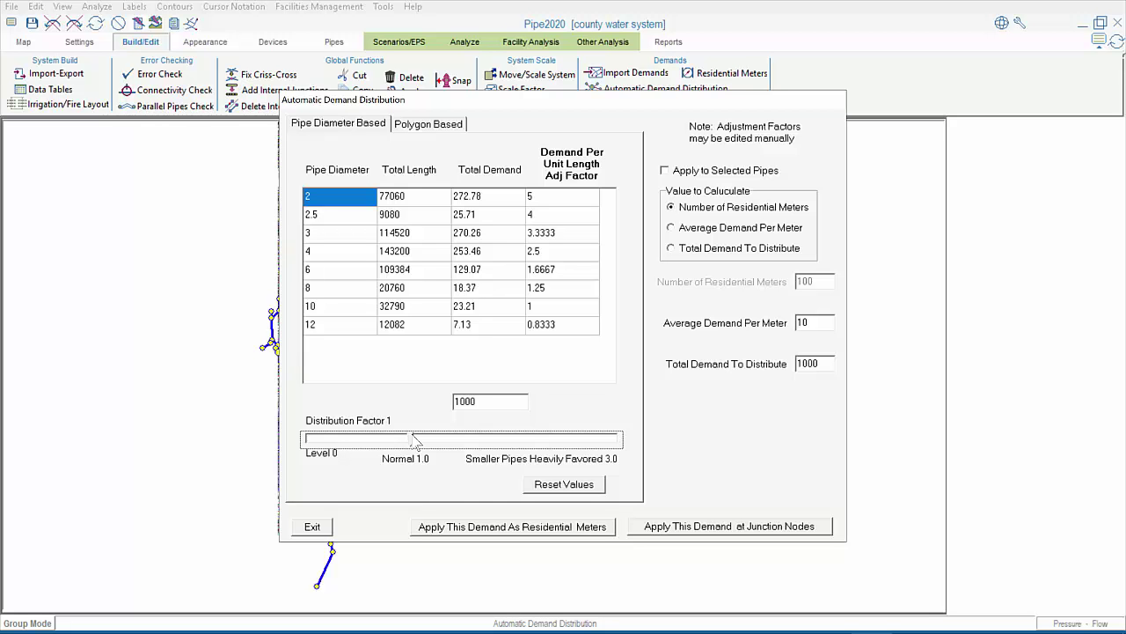
left_click_drag(415, 439, 620, 450)
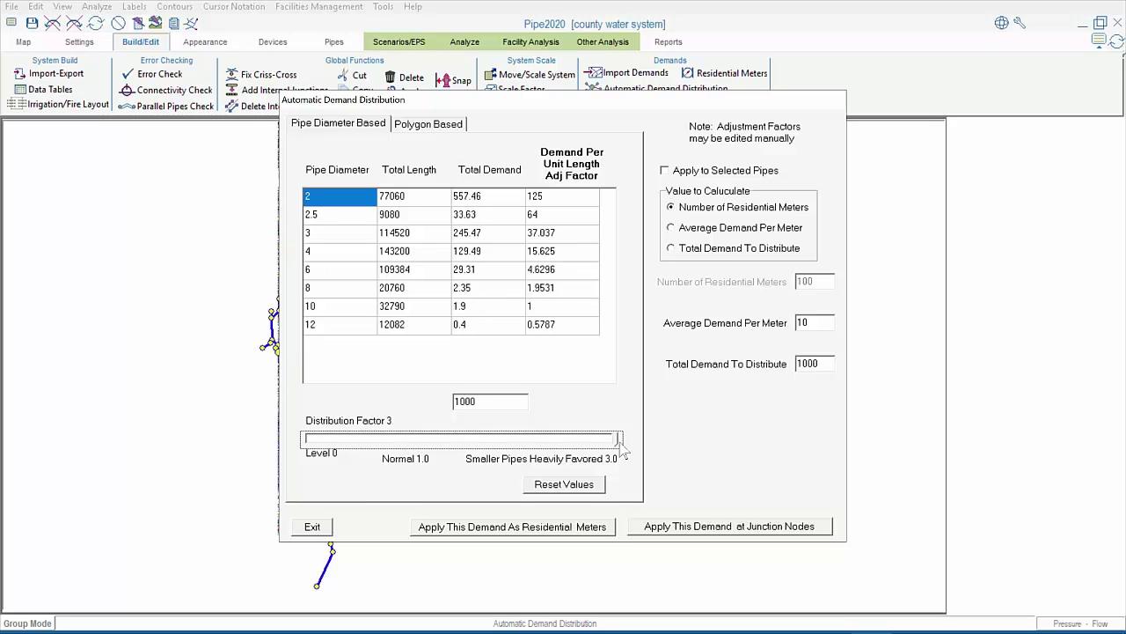
left_click(604, 492)
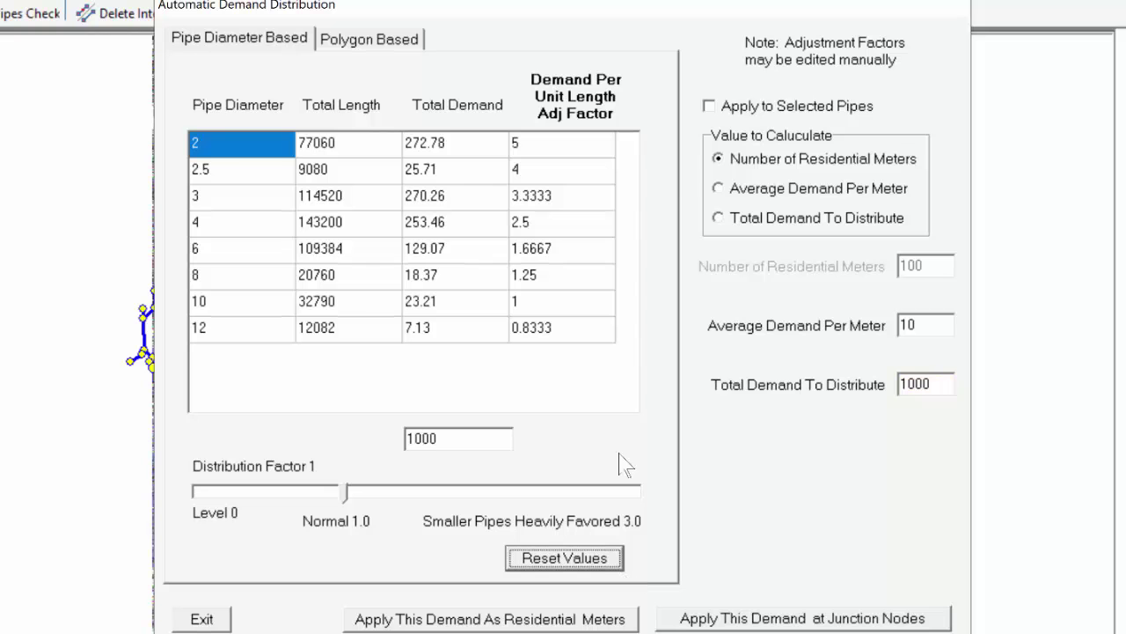
Step: Try Average Demand Per Meter and Total Demand To Distribute as the value to calculate, and exit without applying the distribution
left_click(722, 192)
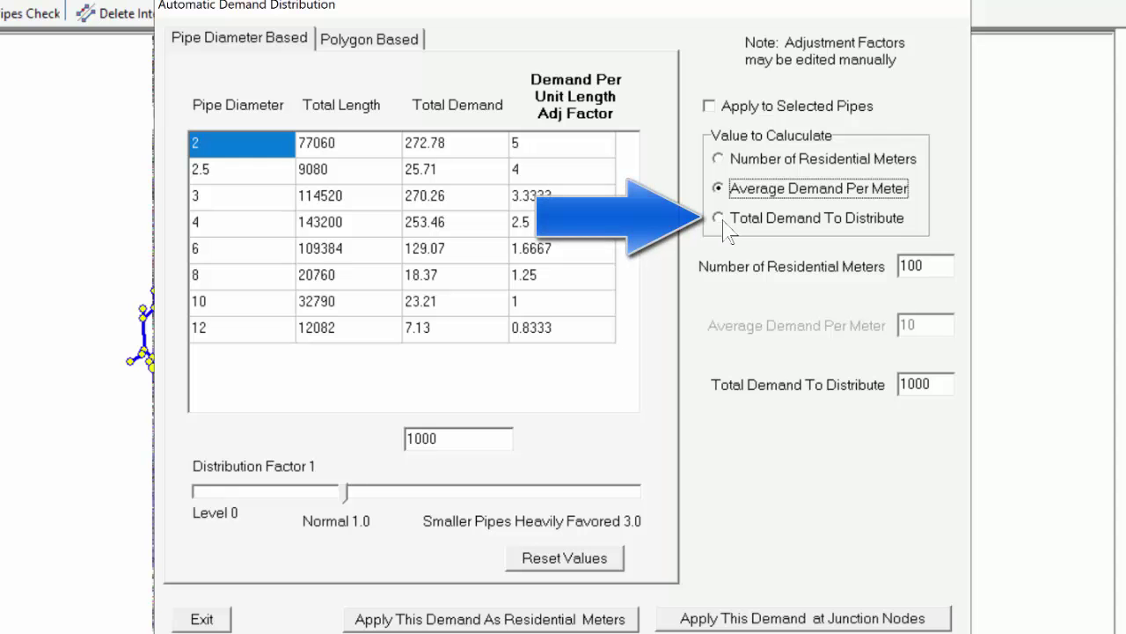
left_click(720, 219)
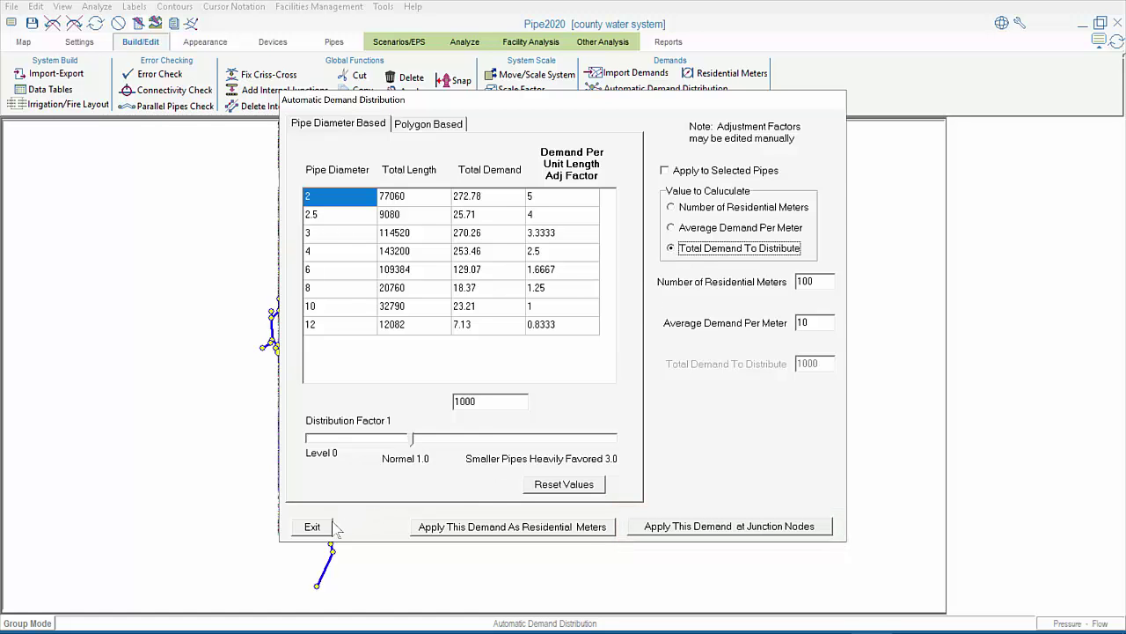
left_click(316, 527)
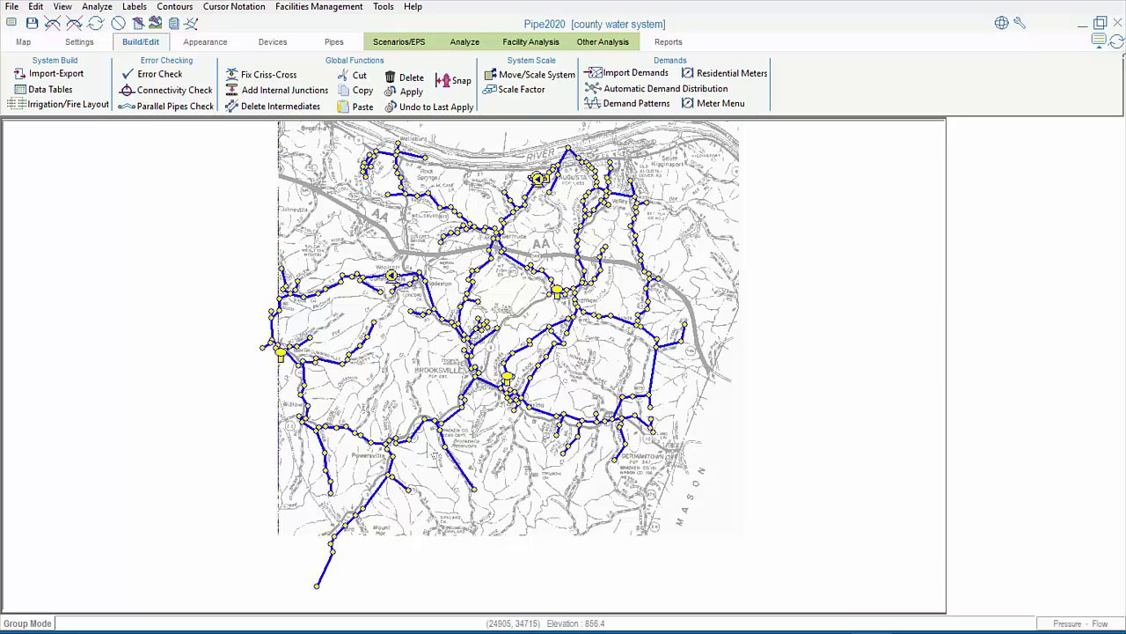
Step: Inspect the demand data of junction J-245 and the residential meter data of adjoining pipe P-255
left_click(462, 406)
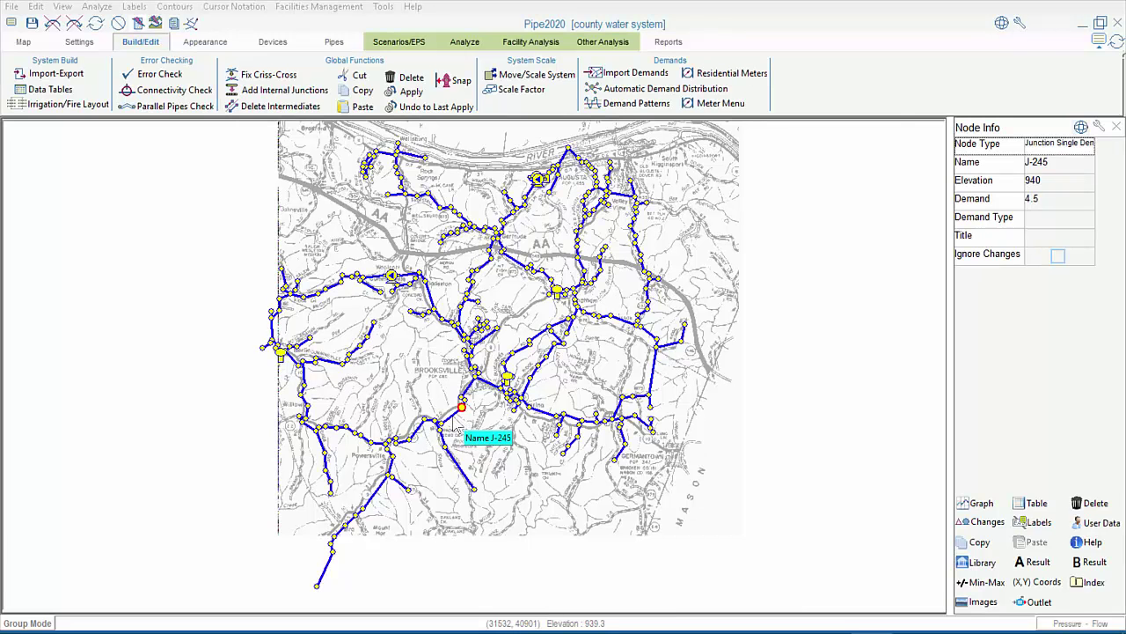
left_click(456, 427)
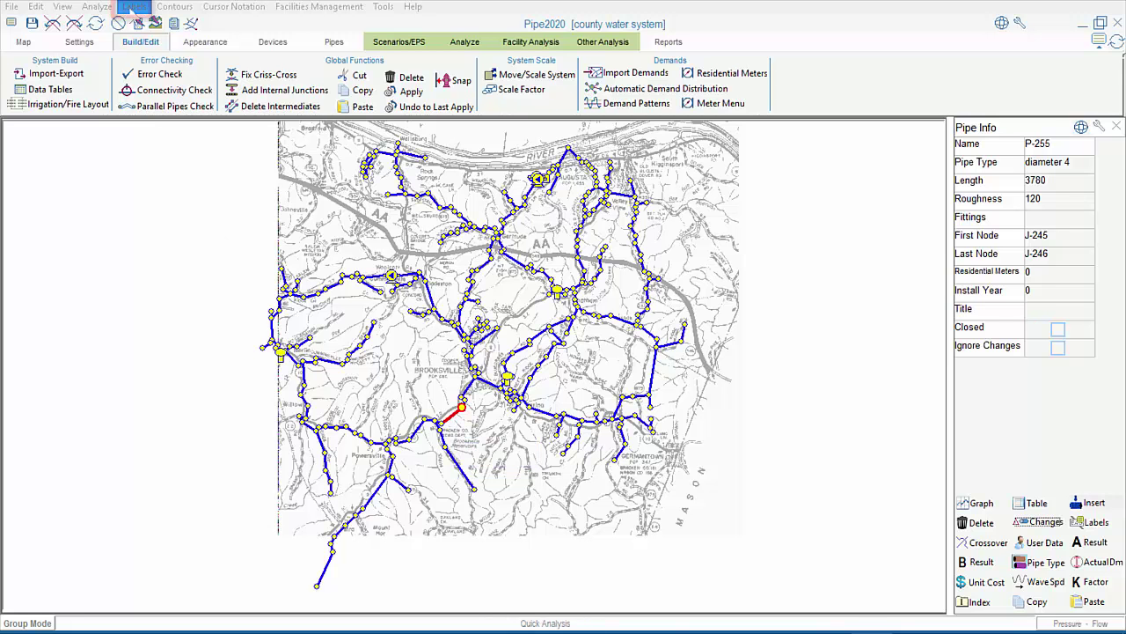
Step: Label the nodes on the map with their Demand values
left_click(131, 7)
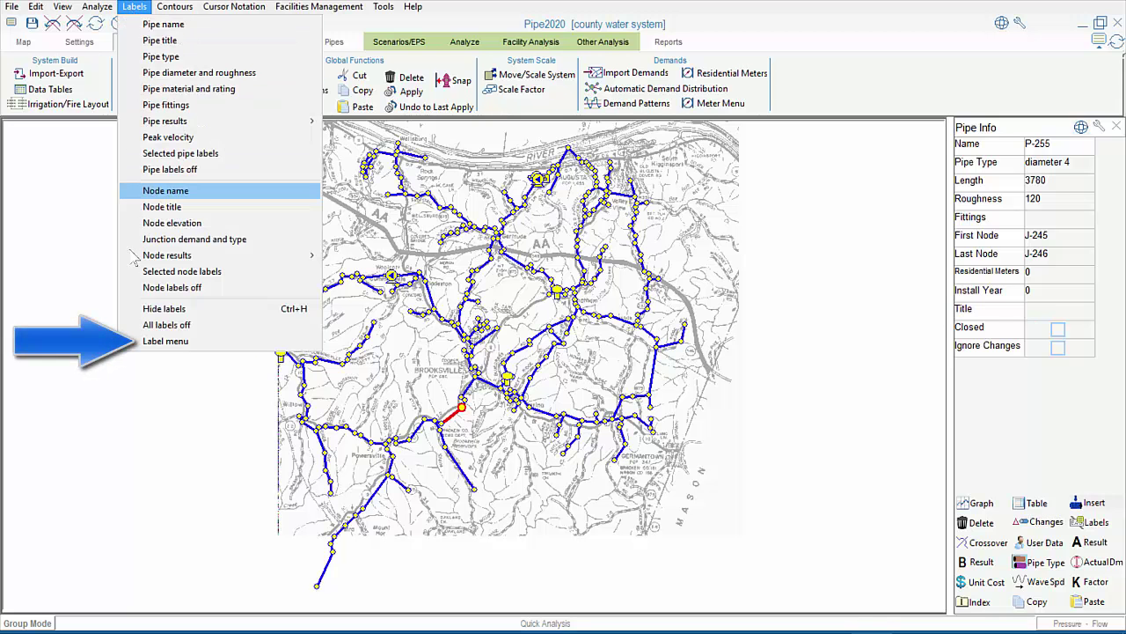
left_click(148, 342)
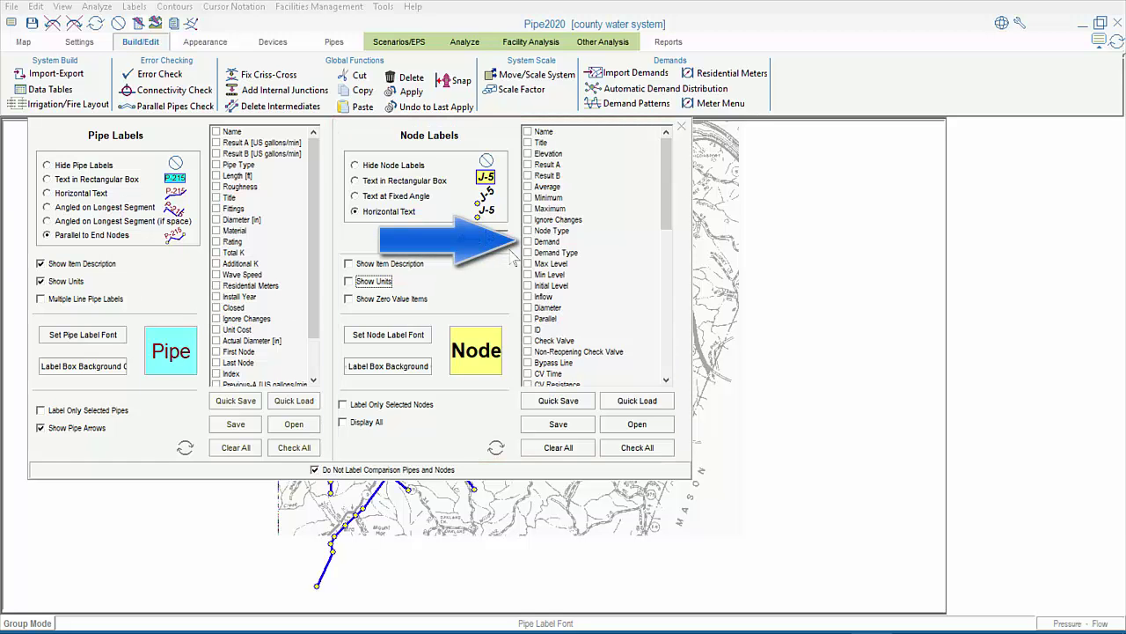
left_click(528, 242)
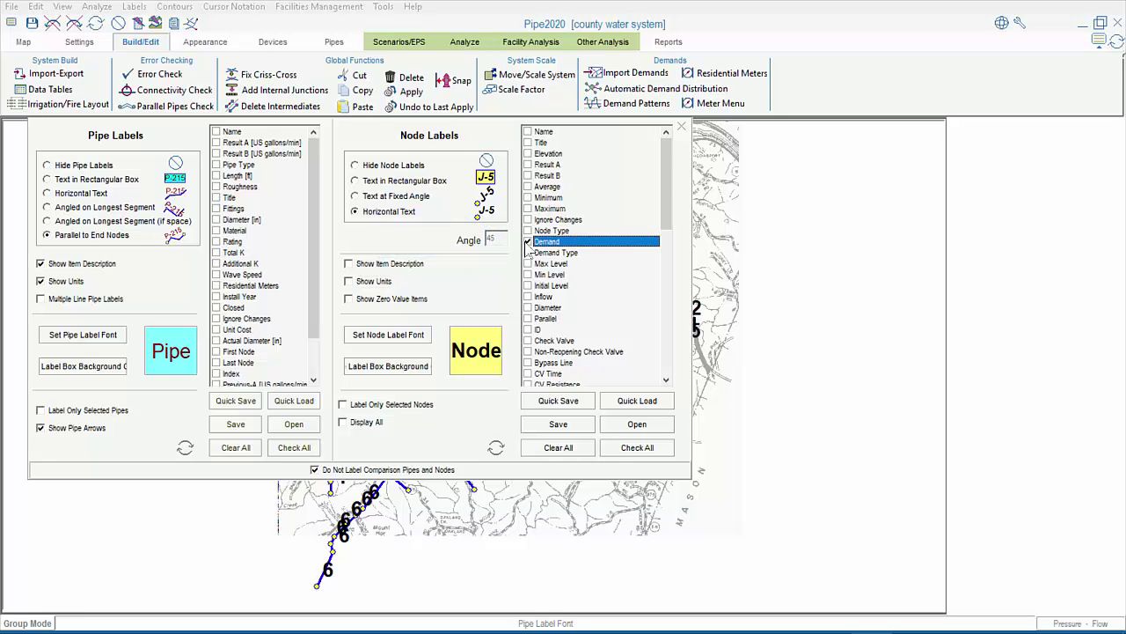
left_click(683, 129)
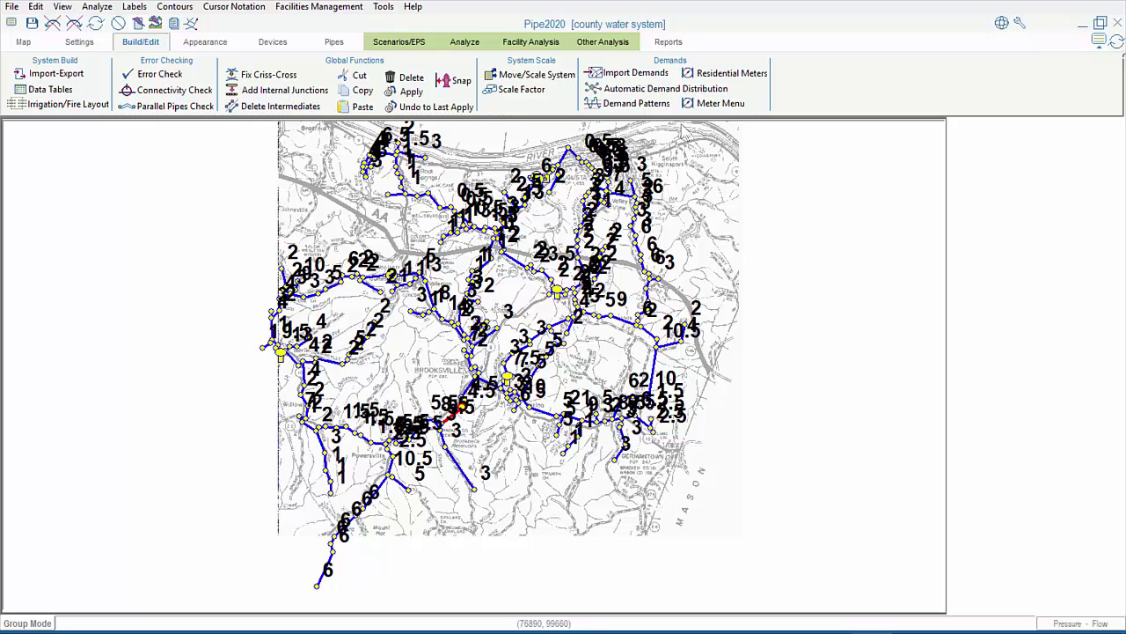
Step: Calculate the average demand per meter for 1000 residential meters with a total demand of 1000, and apply the demand as residential meters
left_click(701, 91)
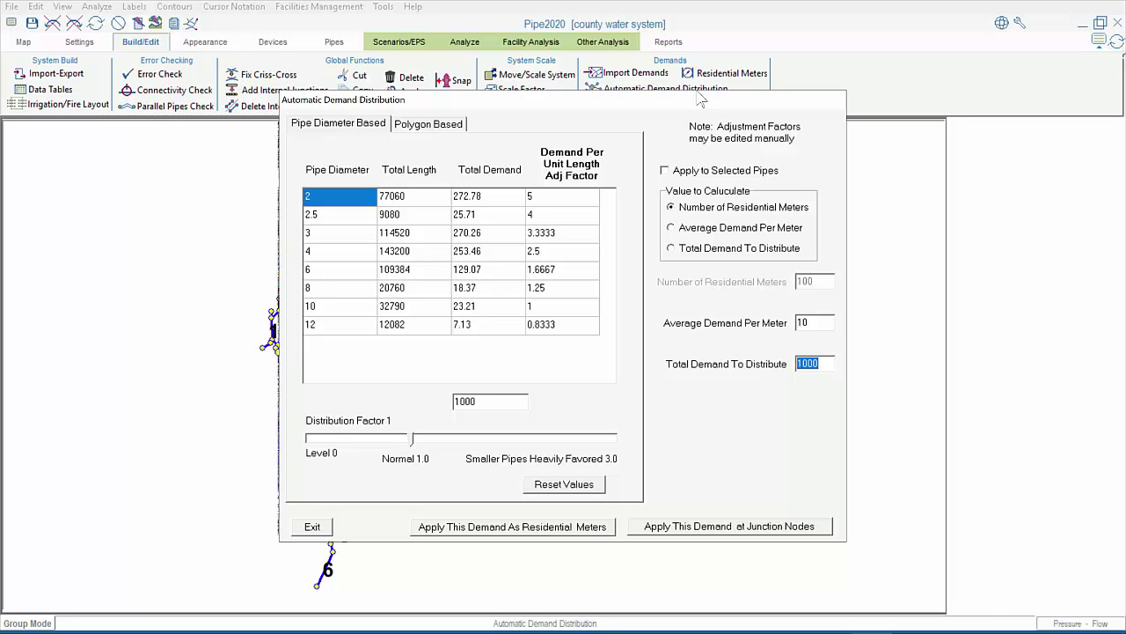
left_click(671, 228)
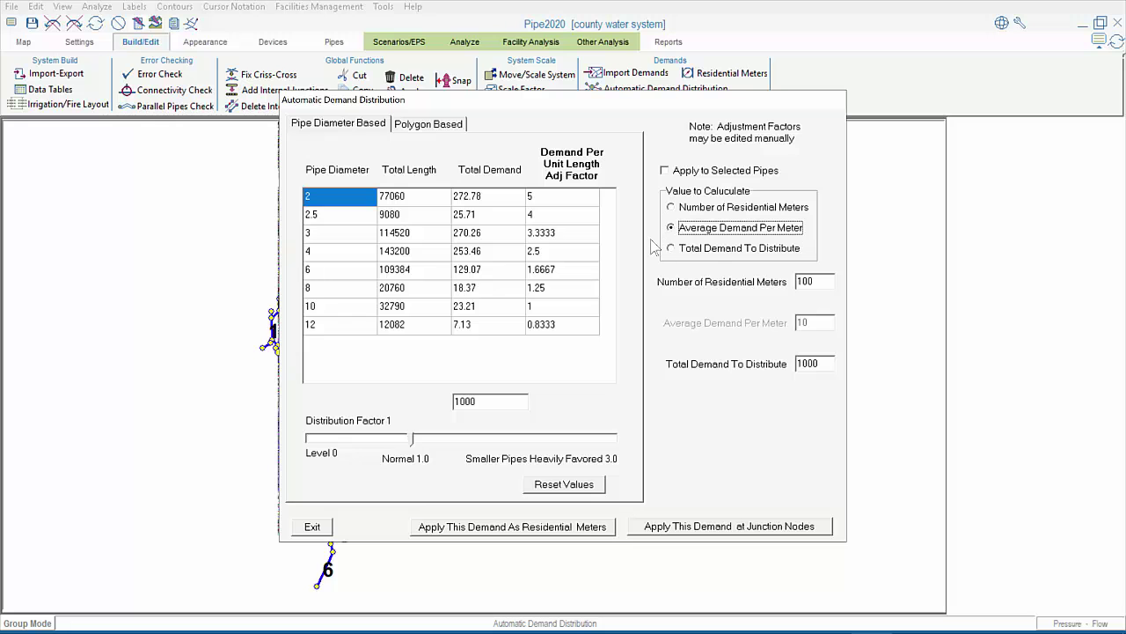
left_click_drag(831, 281, 795, 282)
type("1000")
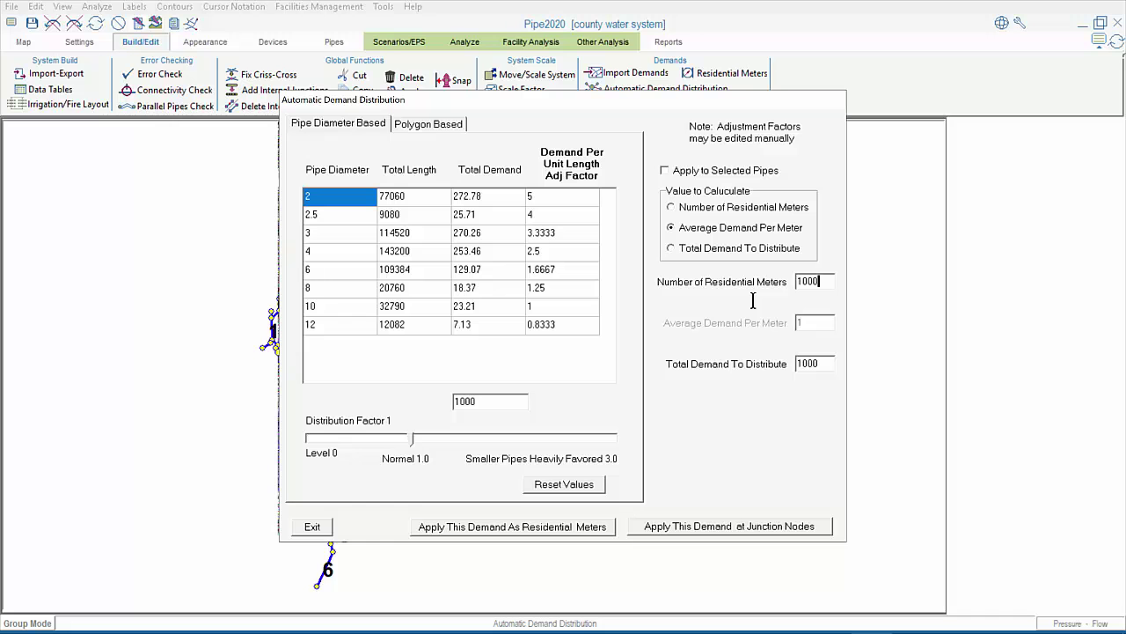
left_click(597, 531)
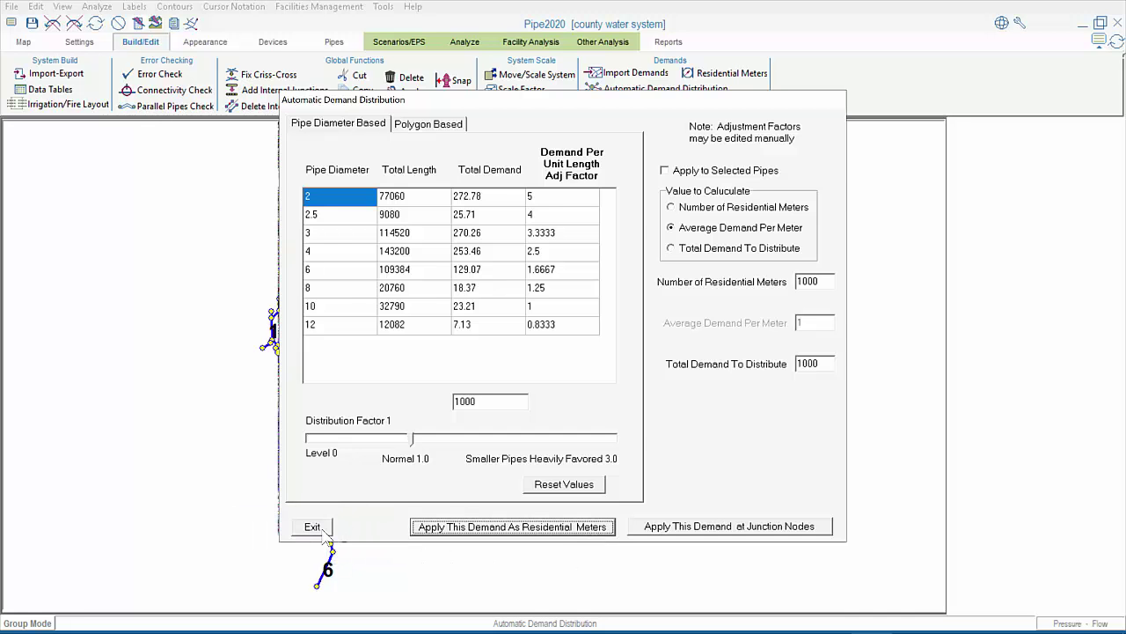
left_click(320, 529)
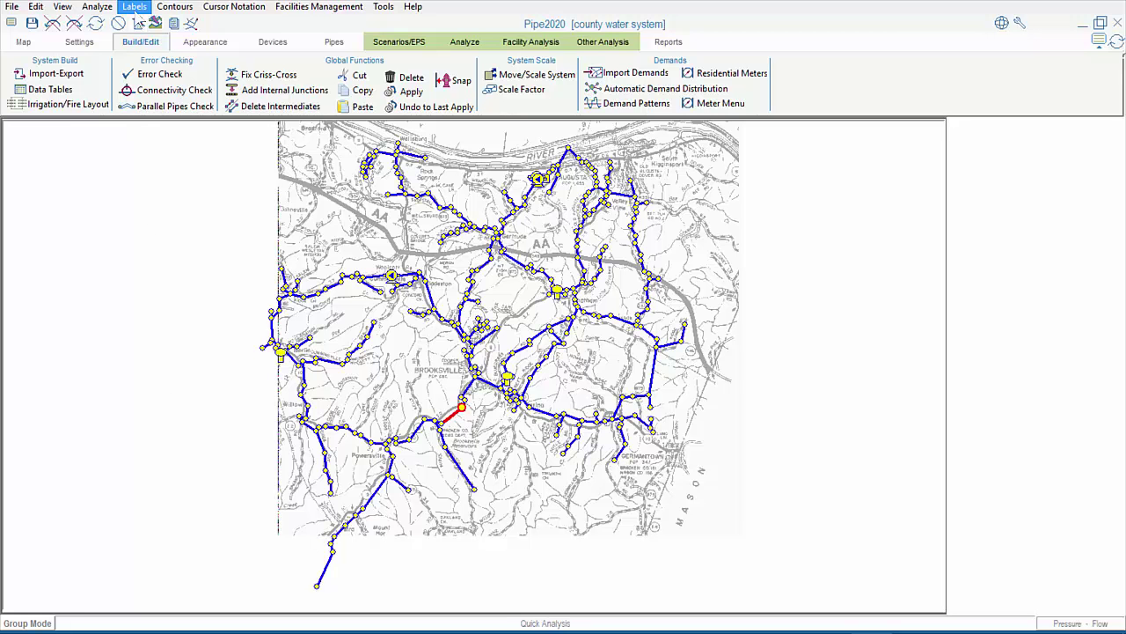
Step: Label the pipes with their Residential Meters values, without item descriptions or units
left_click(134, 7)
left_click(165, 341)
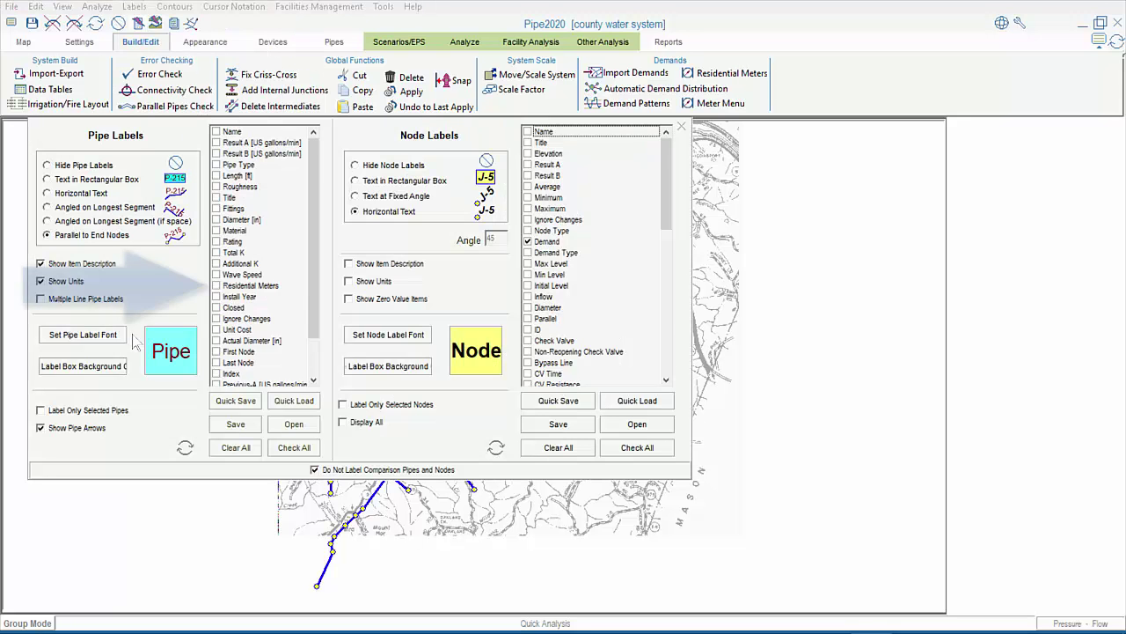
left_click(225, 290)
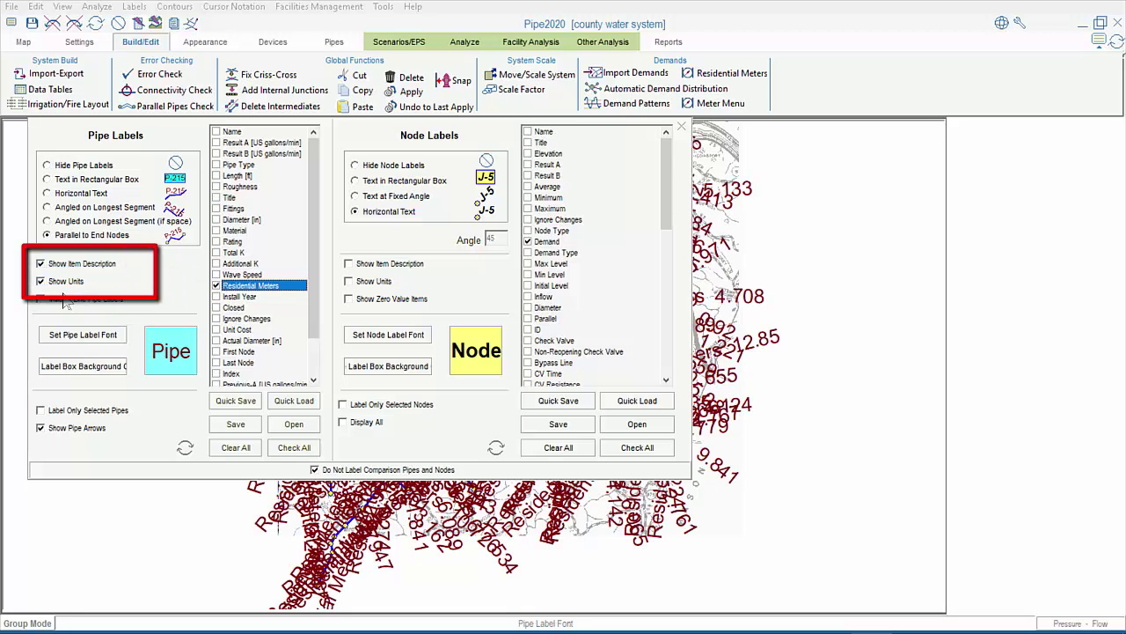
left_click(42, 264)
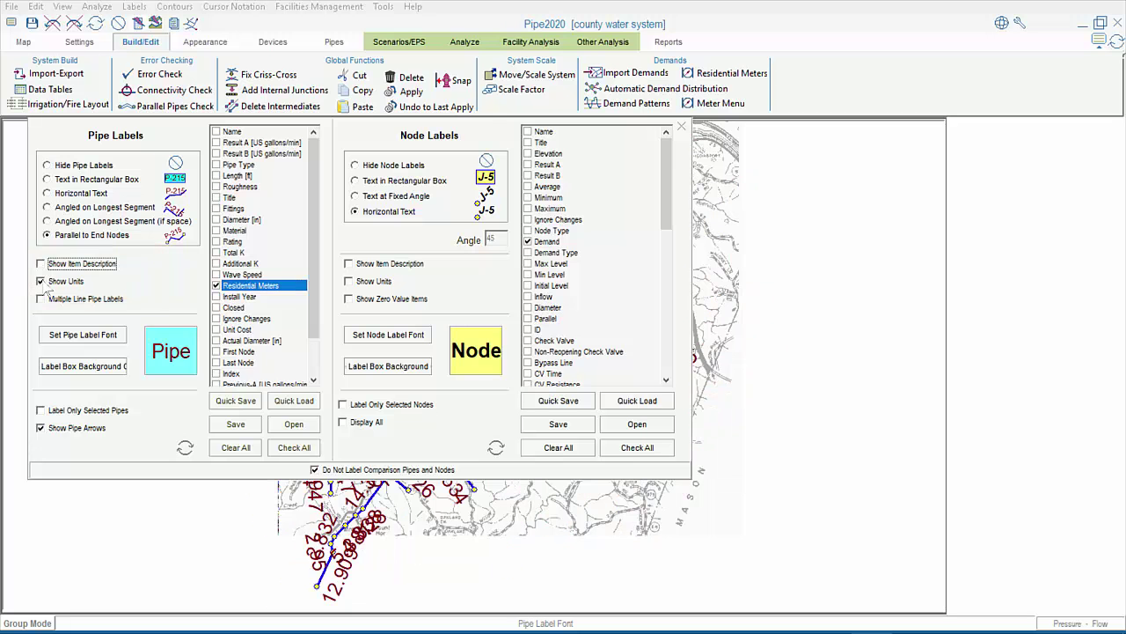
left_click(41, 281)
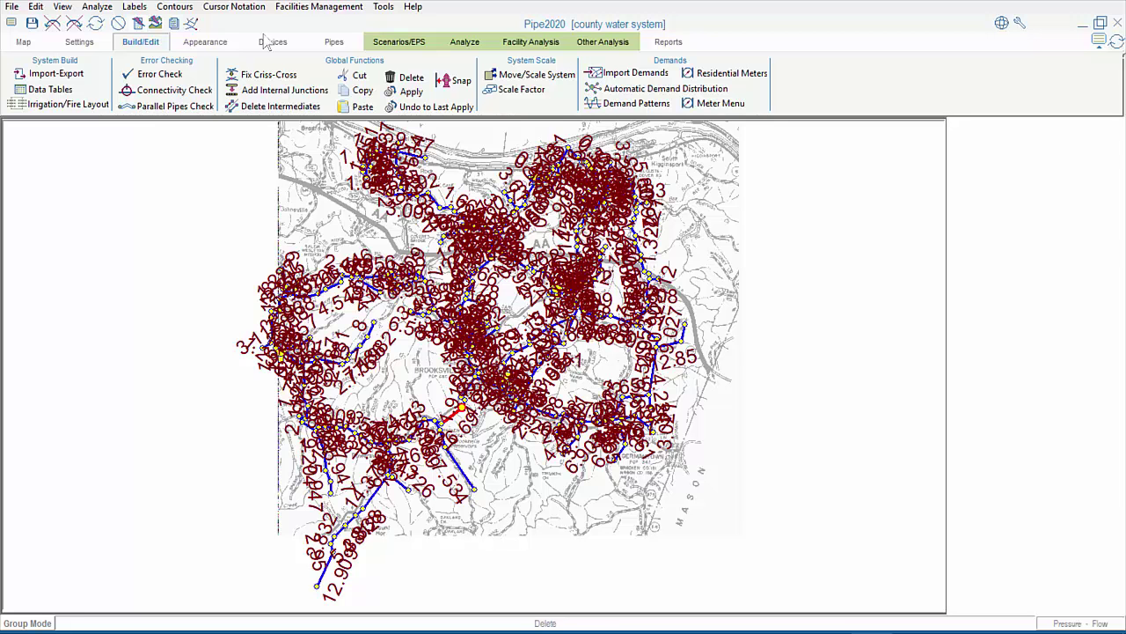
Step: Zoom in on the pipes around Woolcott and Cumminsville to examine their residential meter labels
left_click(22, 42)
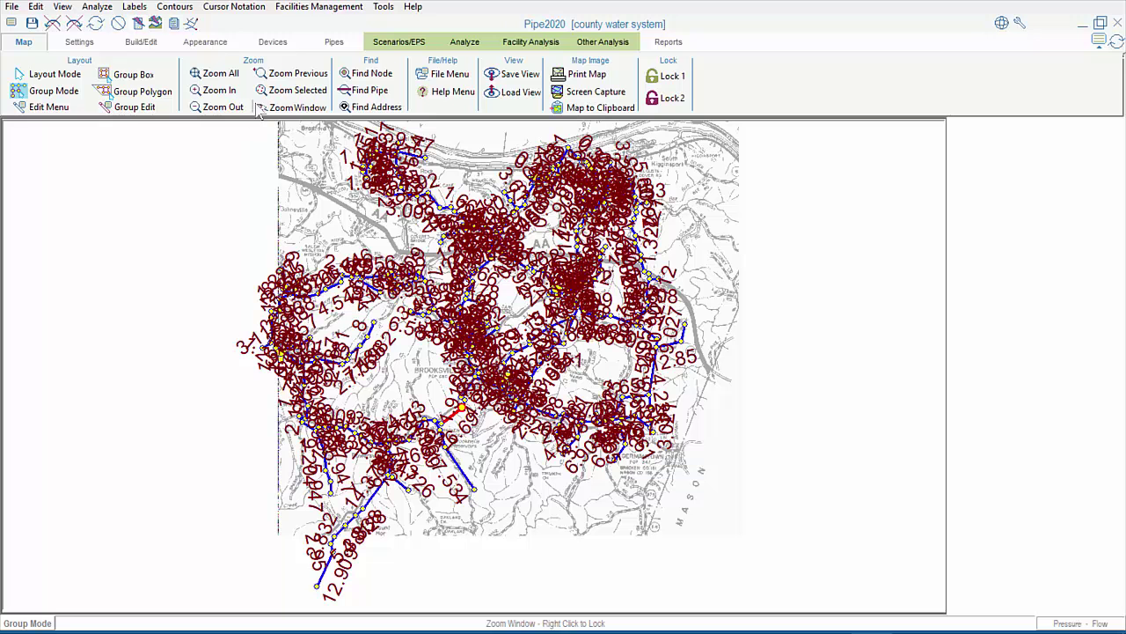
left_click(291, 107)
left_click_drag(326, 241, 427, 303)
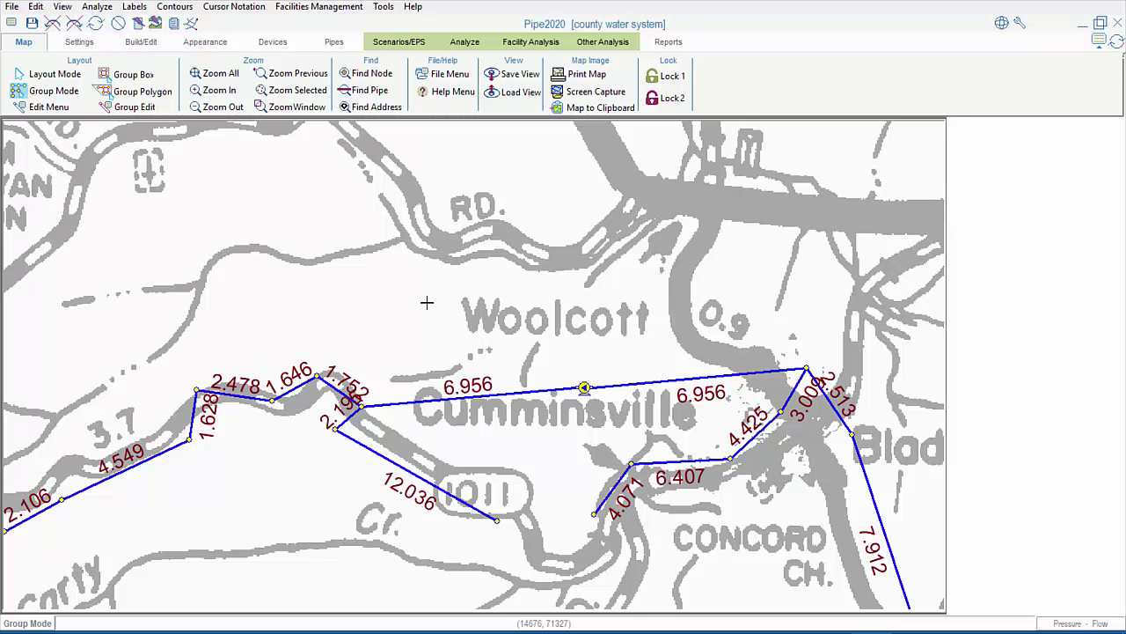
Step: Open the Residential Meters data to check the average residential meter demand
left_click(164, 86)
left_click(146, 44)
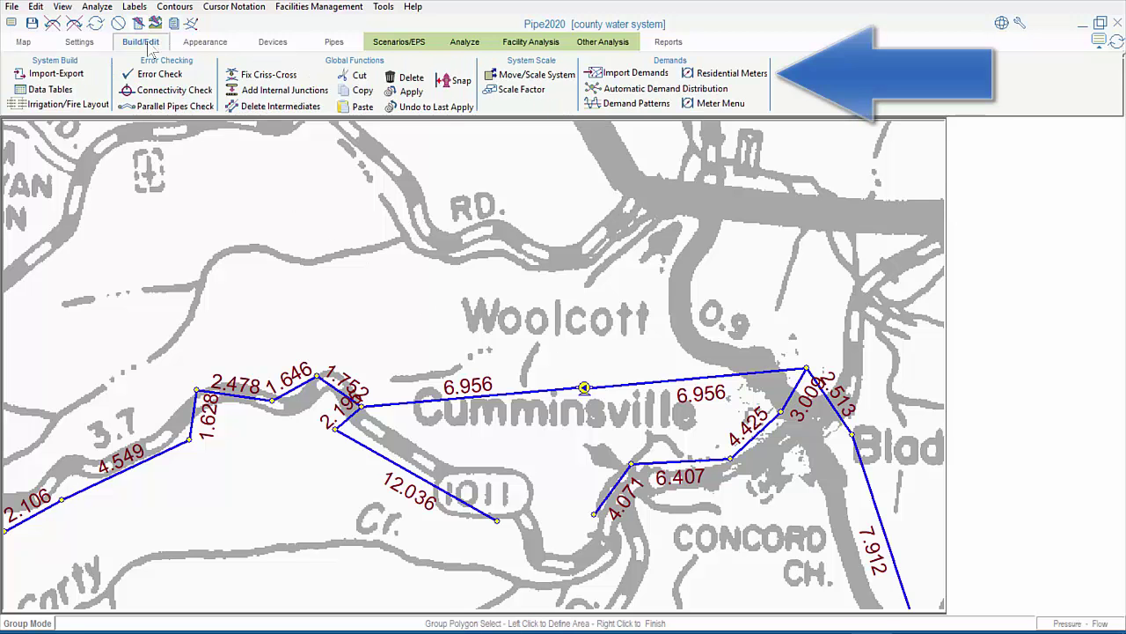
left_click(727, 76)
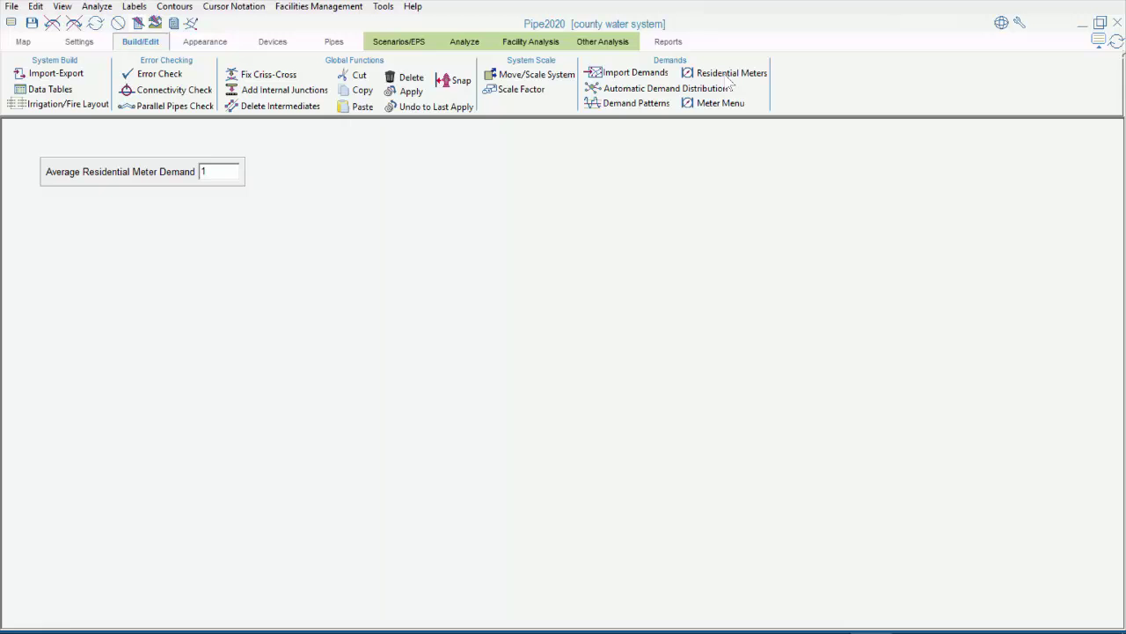
Step: Apply the total demand of 1000 at the junction nodes using the pipe-diameter-based distribution with factor 1
left_click(703, 93)
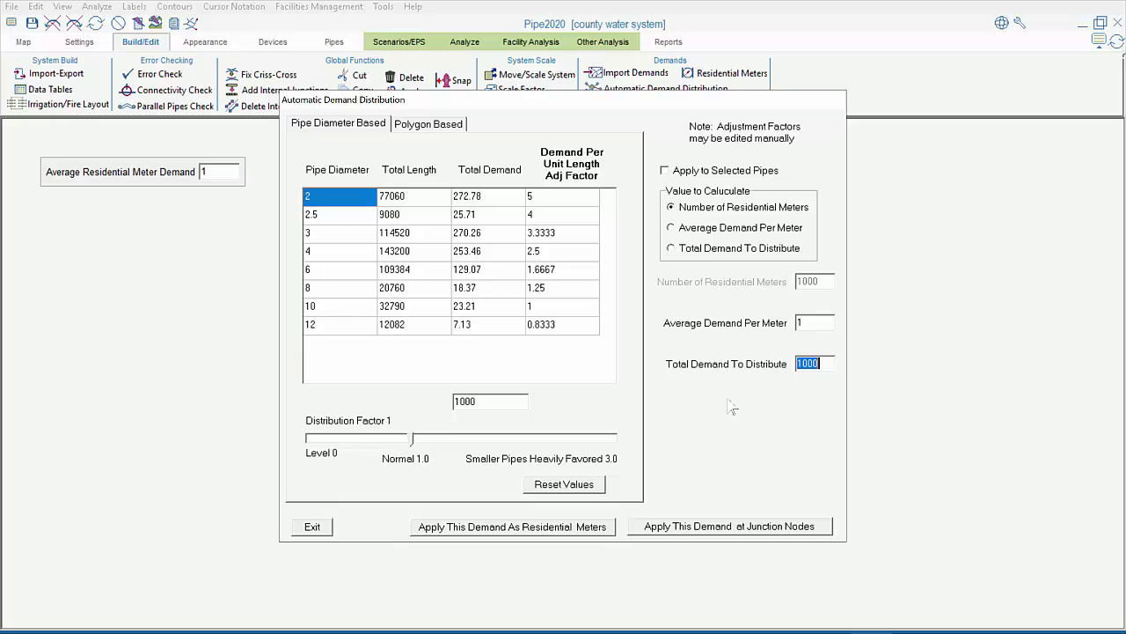
left_click(736, 530)
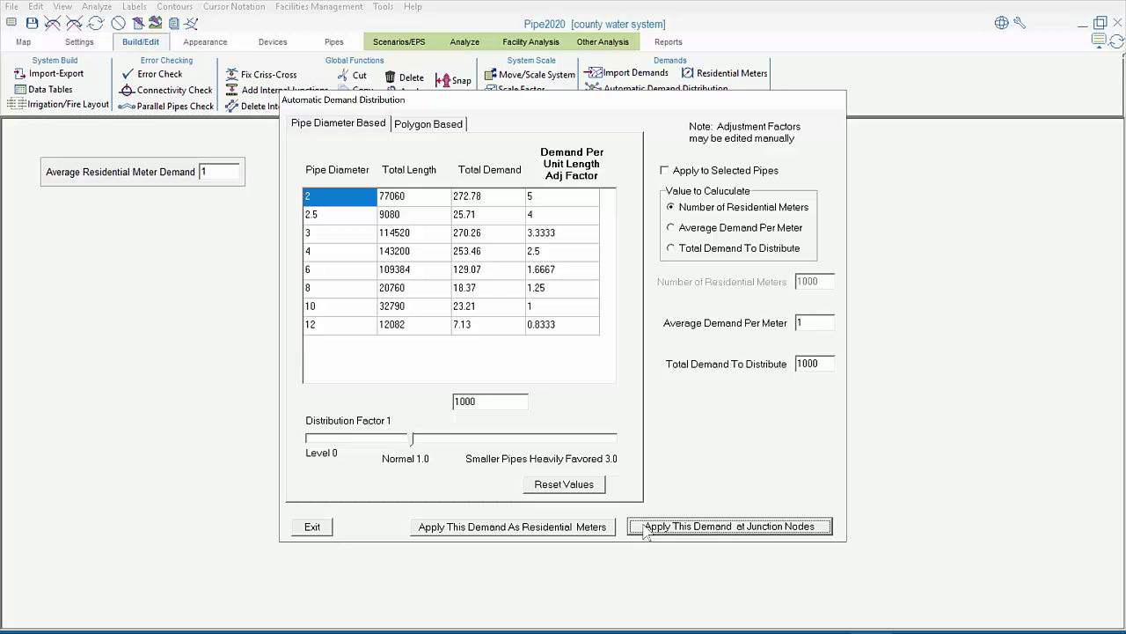
Step: Close the demand distribution, return to the full system map, and box-select the nodes and pipes along the system's western side
left_click(321, 528)
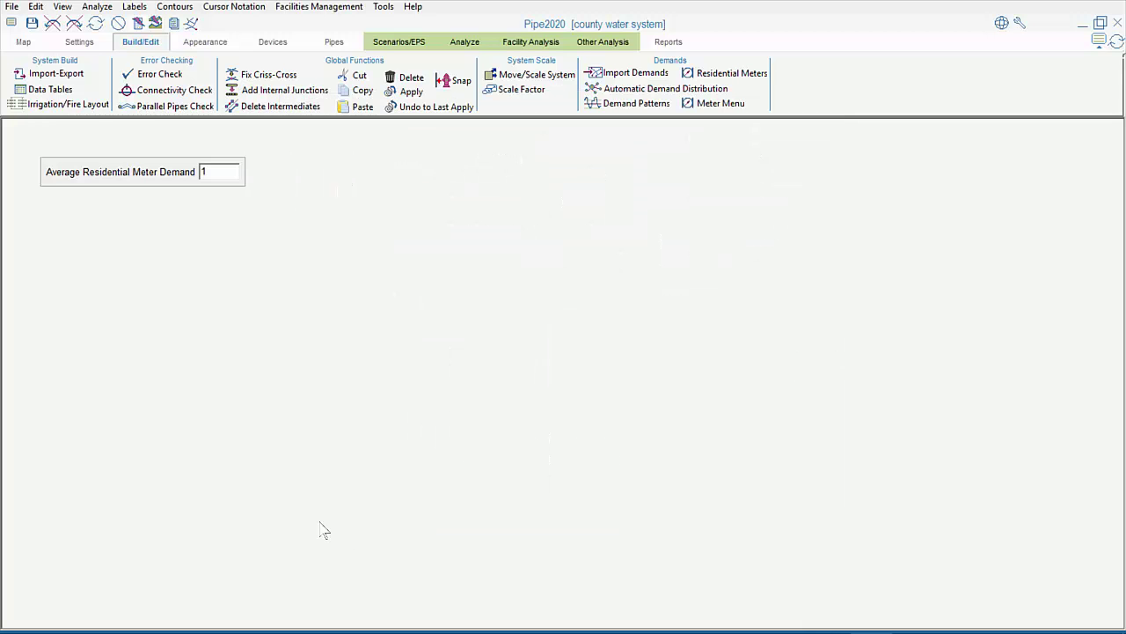
left_click(191, 24)
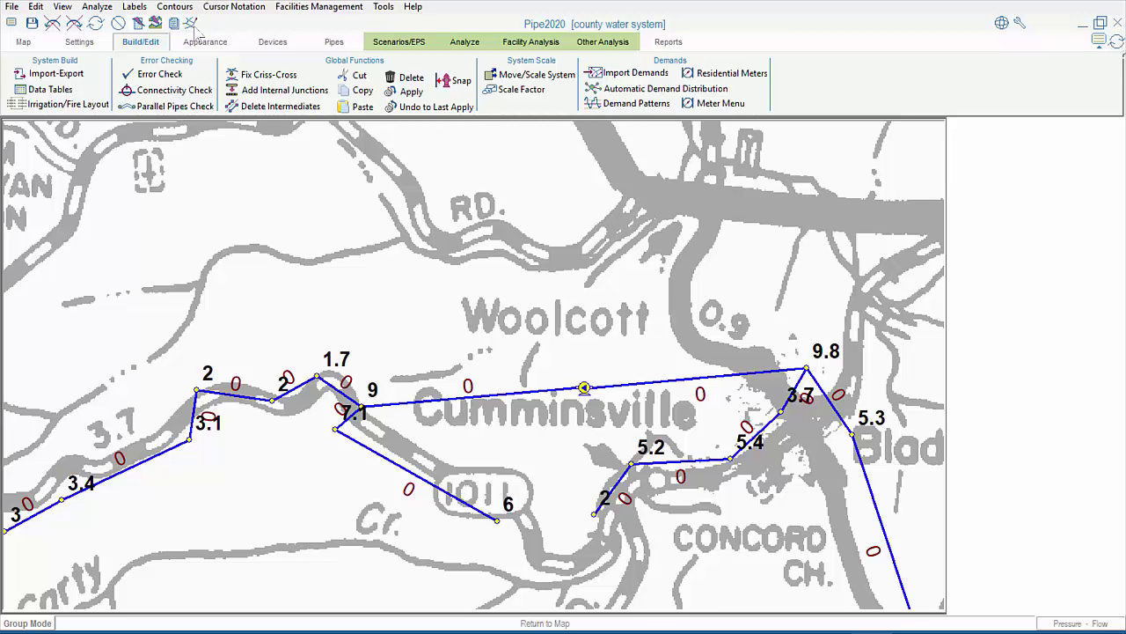
left_click(24, 43)
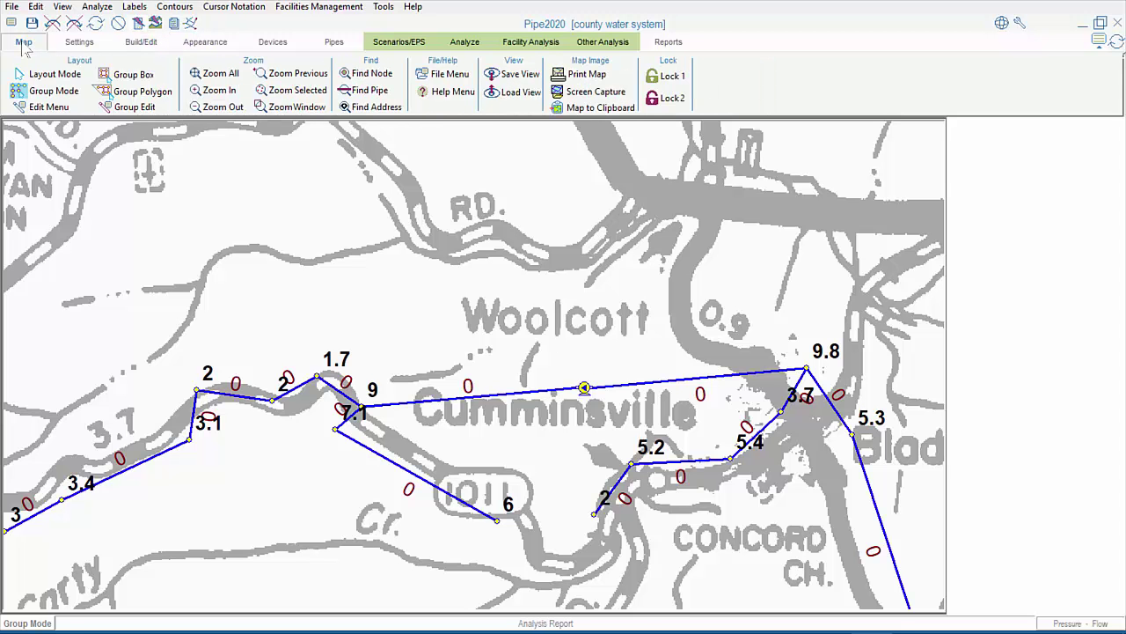
left_click(215, 76)
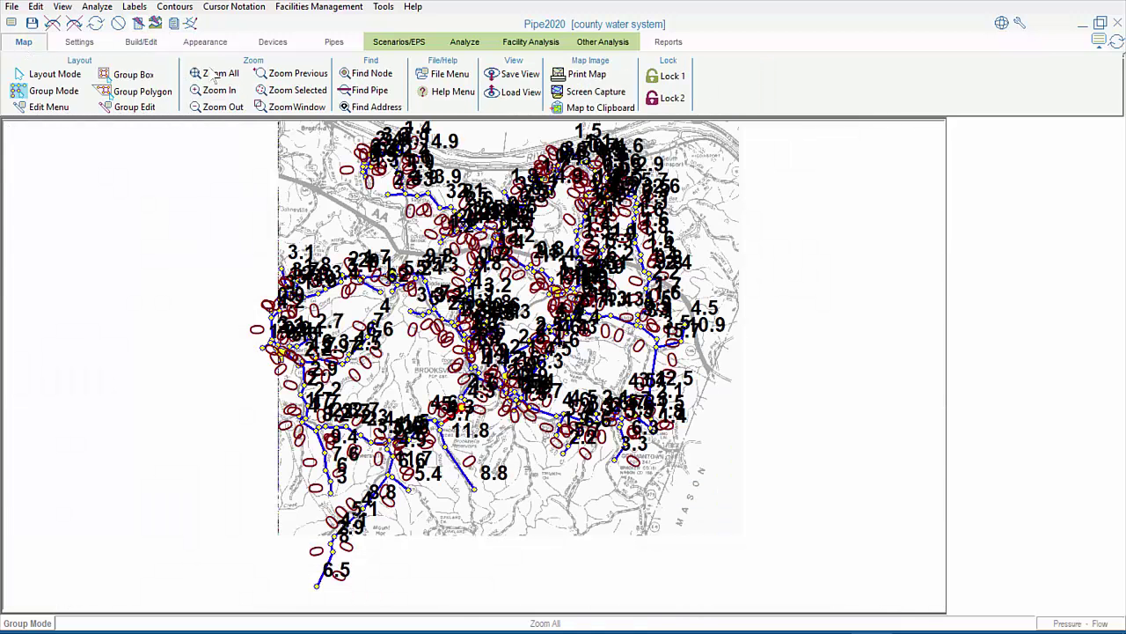
left_click(144, 77)
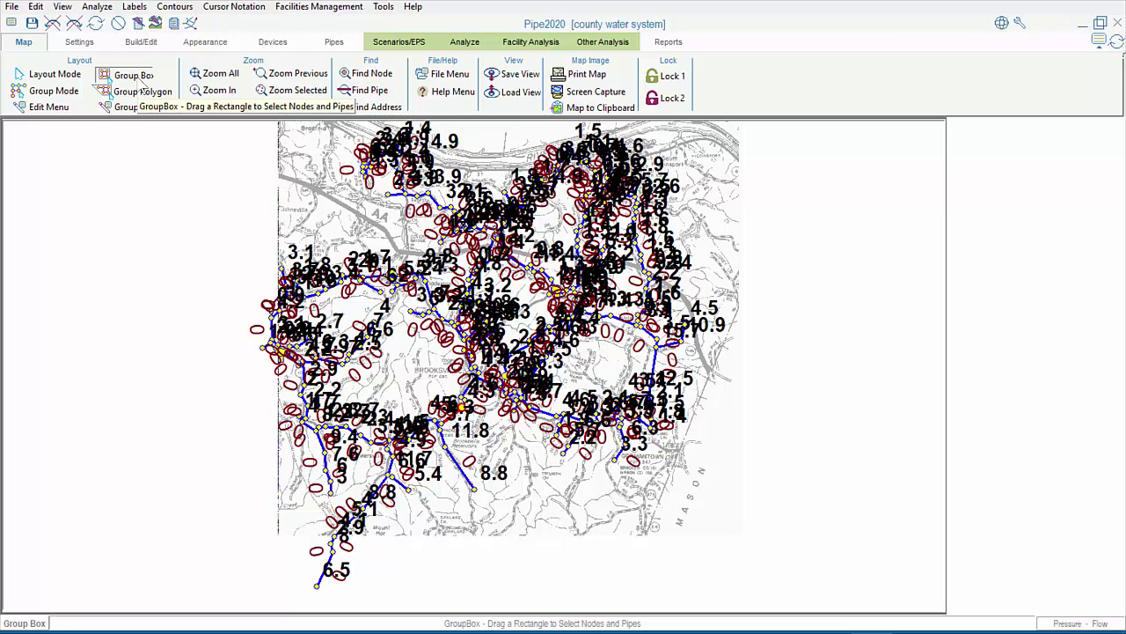
left_click_drag(253, 226, 386, 535)
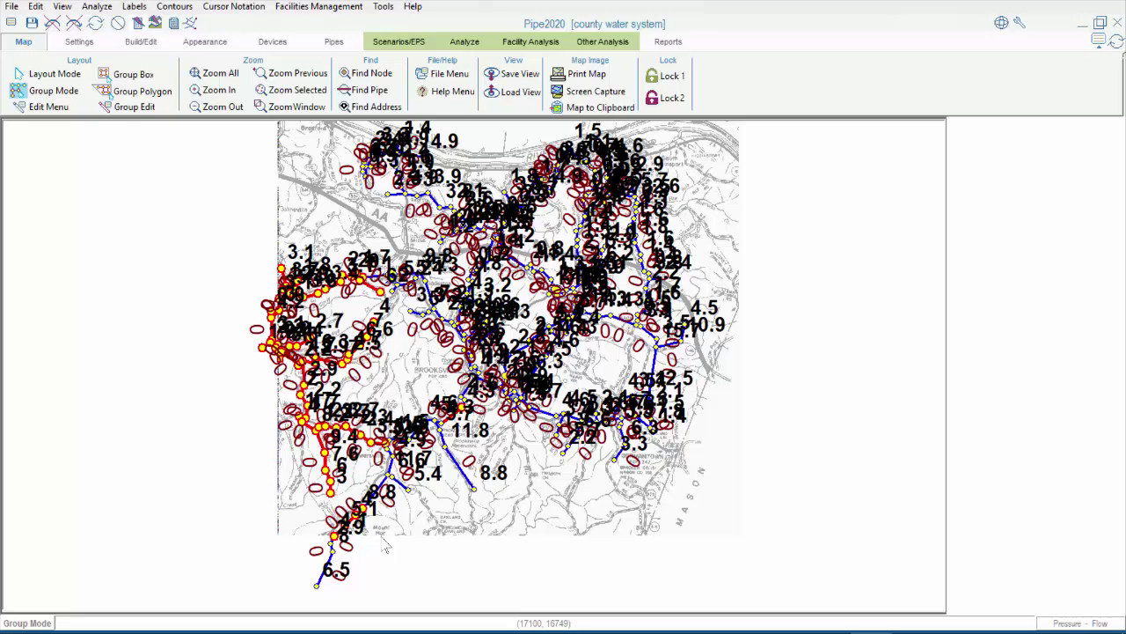
Step: Distribute an additional total demand of 200 at the junction nodes of the selected pipes only, without deleting the existing demands
left_click(289, 107)
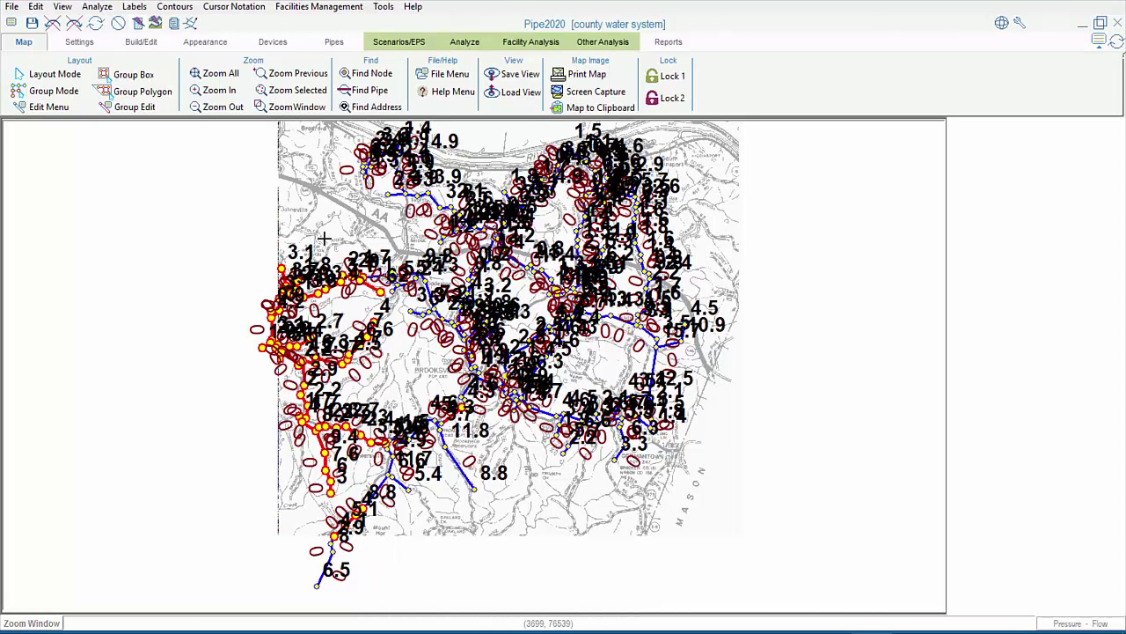
left_click_drag(335, 250, 426, 302)
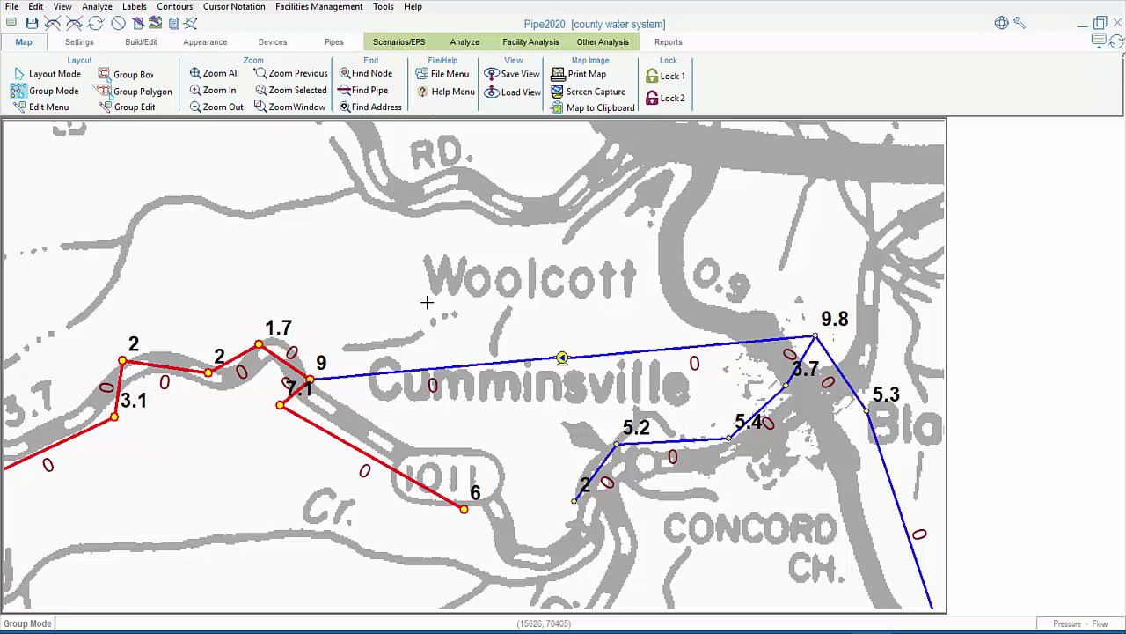
left_click(141, 73)
left_click(148, 42)
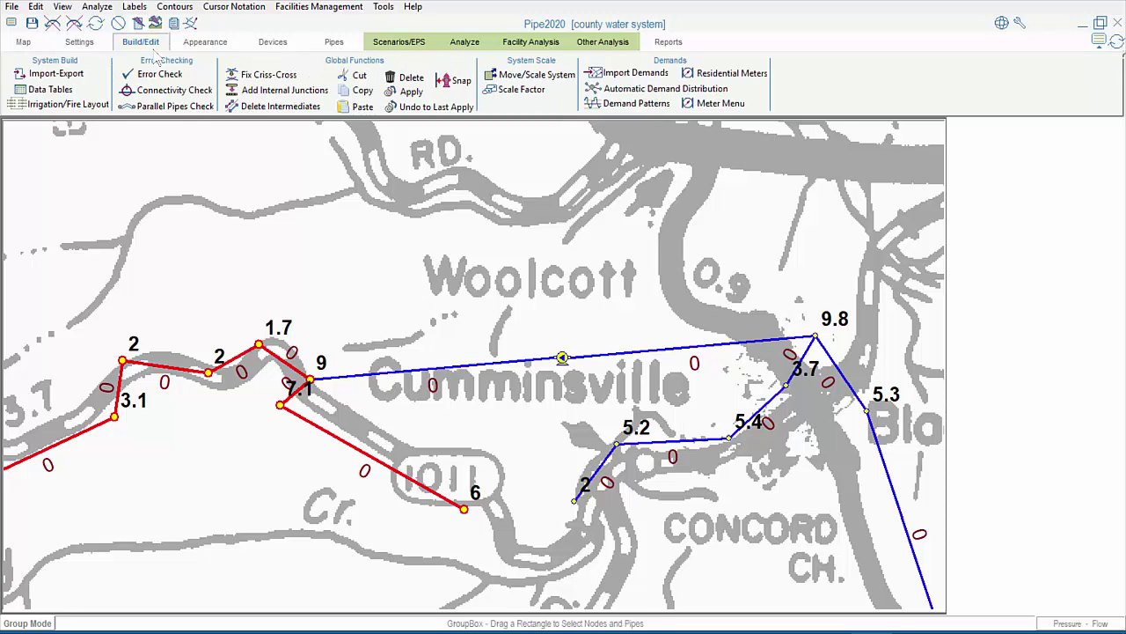
left_click(622, 89)
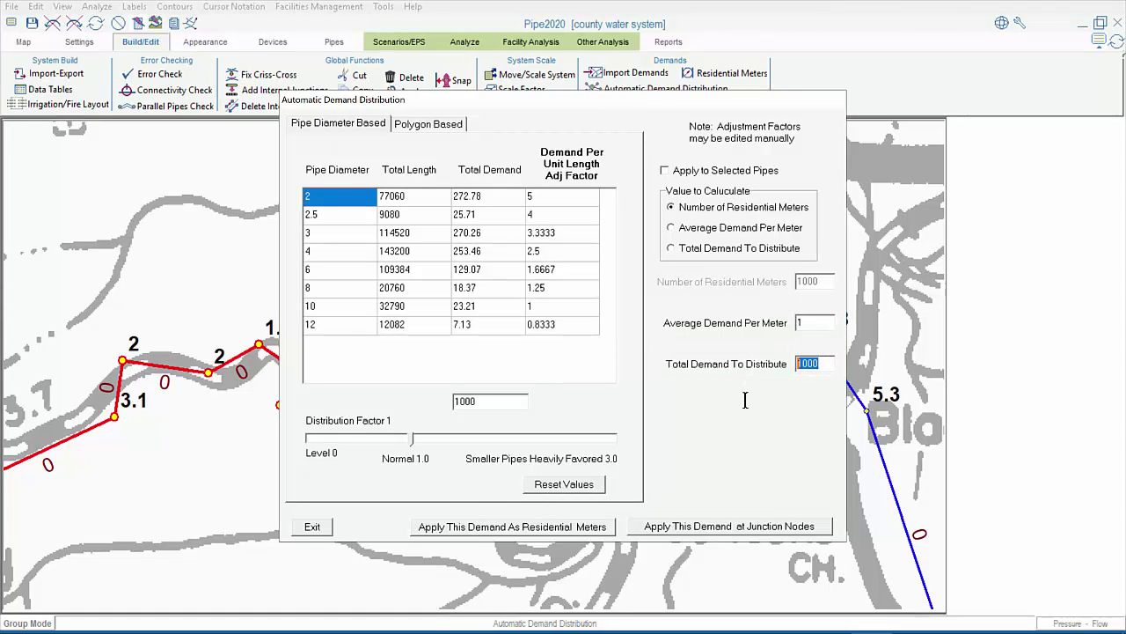
type("200")
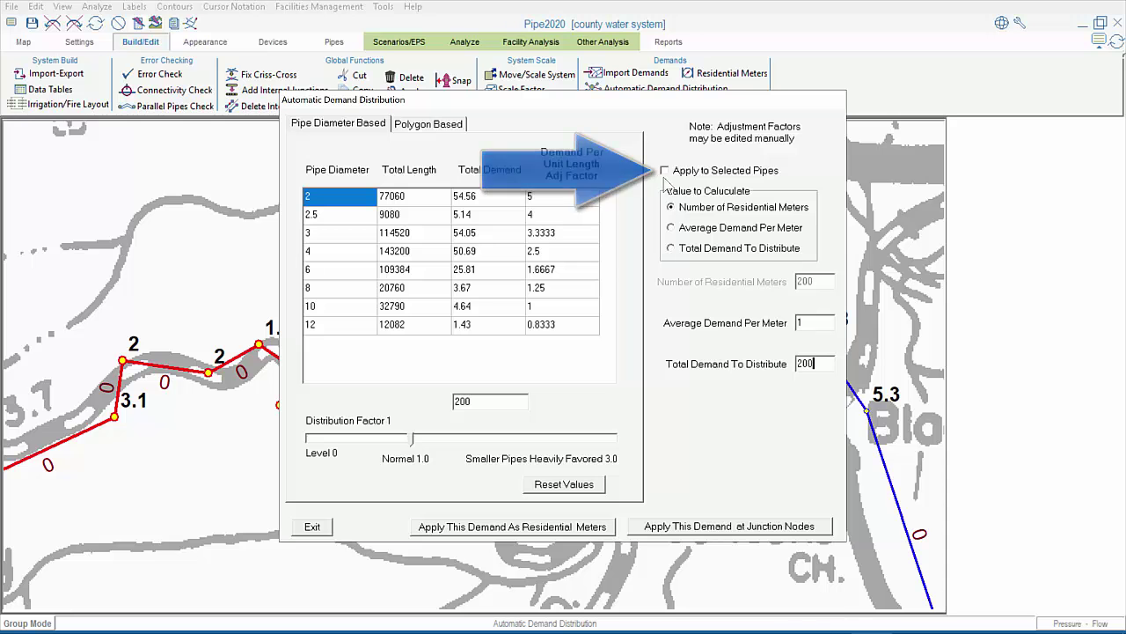
left_click(665, 172)
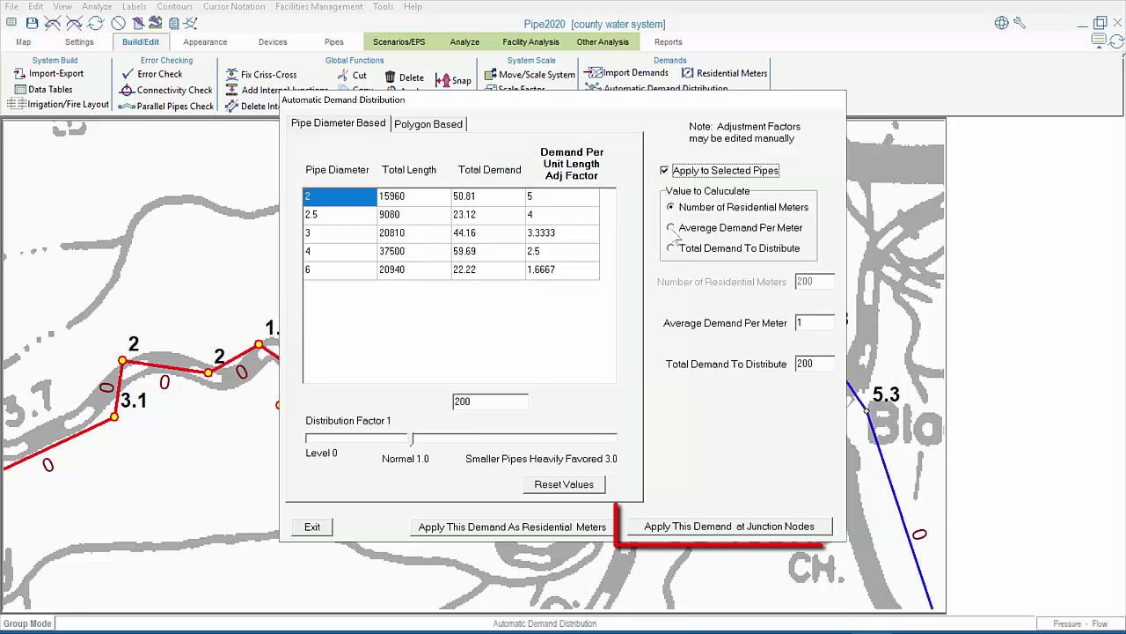
left_click(711, 532)
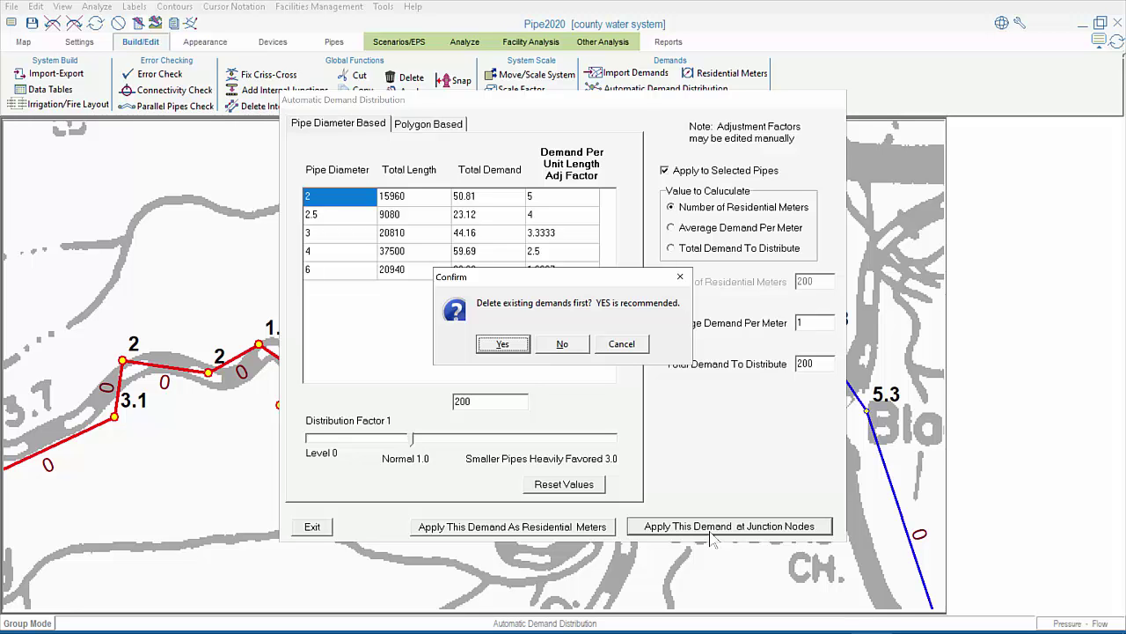
left_click(564, 346)
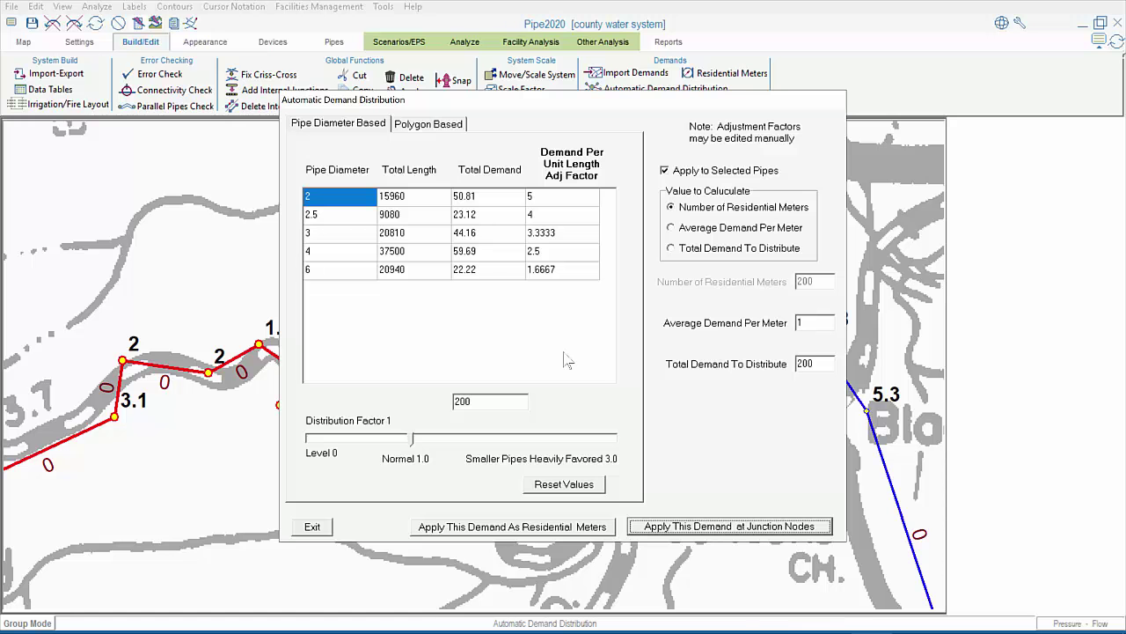
left_click(313, 528)
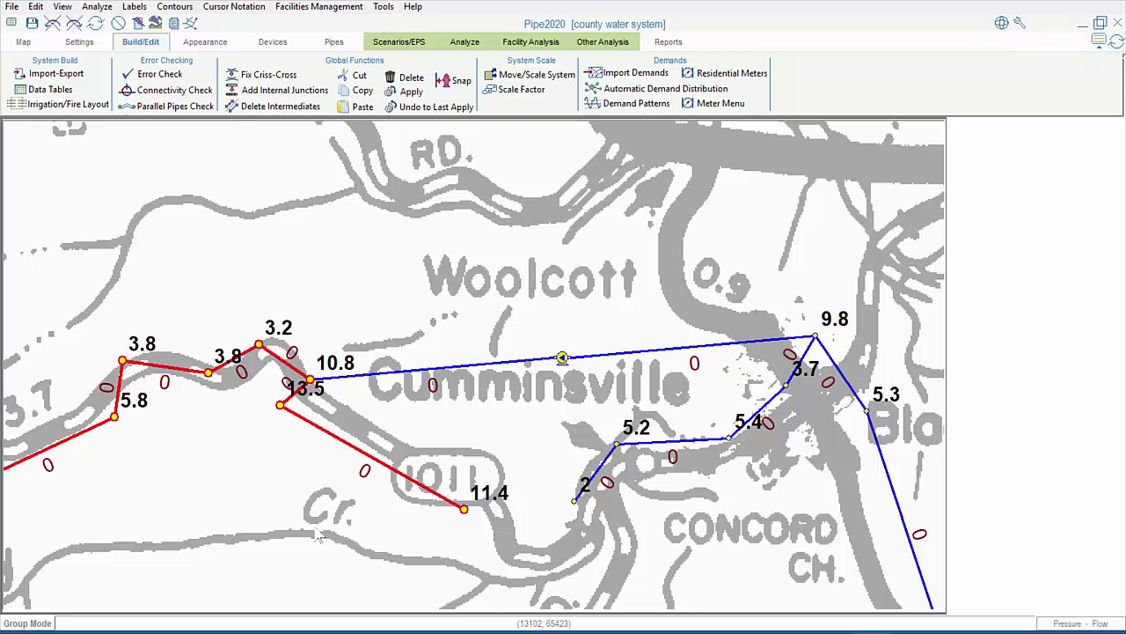
Step: Group-edit the Demand of the selected nodes, applying a new value of 0
left_click(1116, 41)
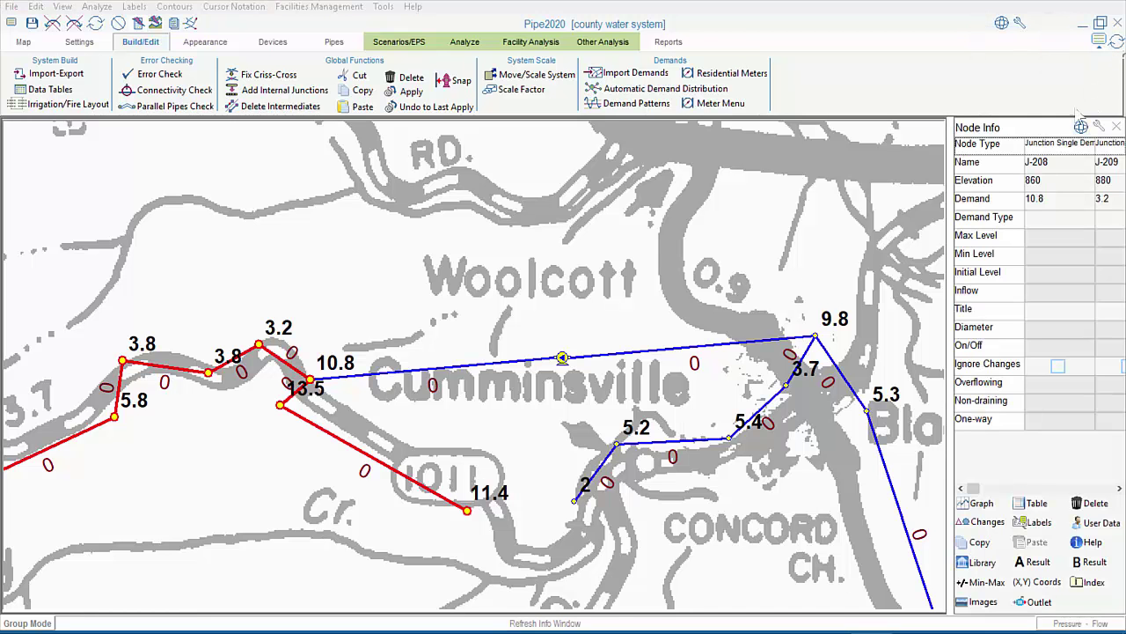
left_click(1001, 201)
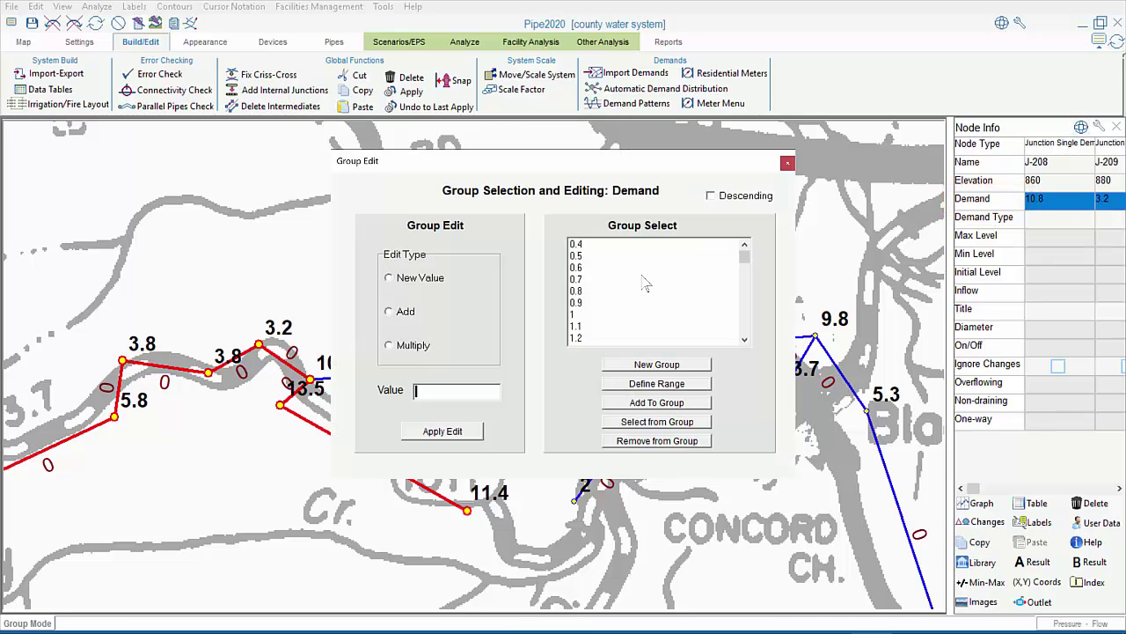
left_click(389, 280)
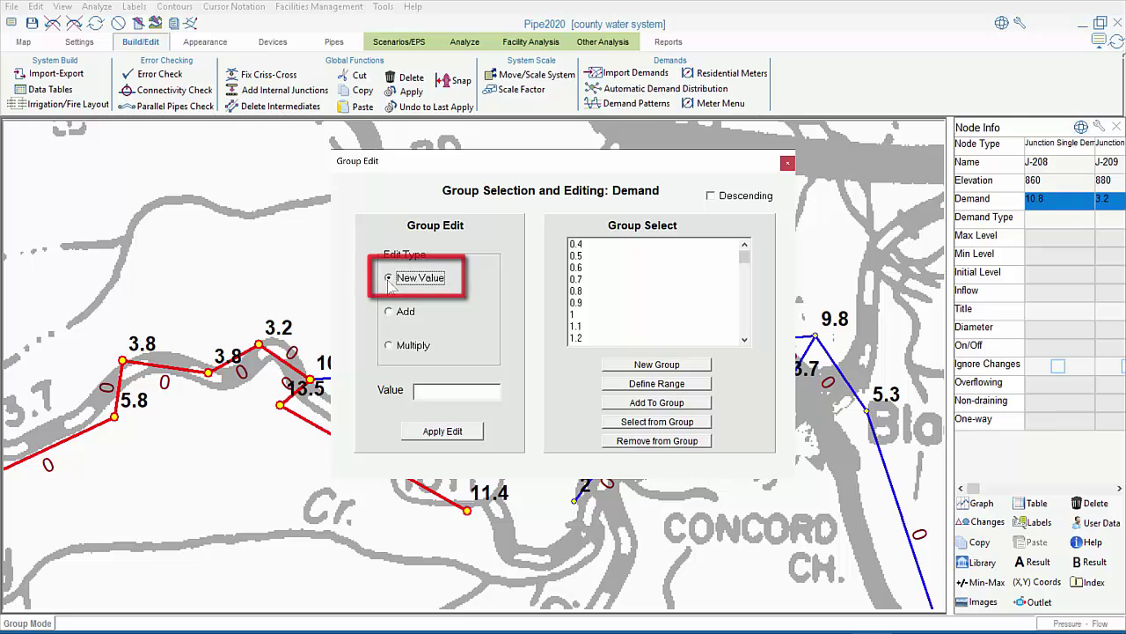
left_click(432, 393)
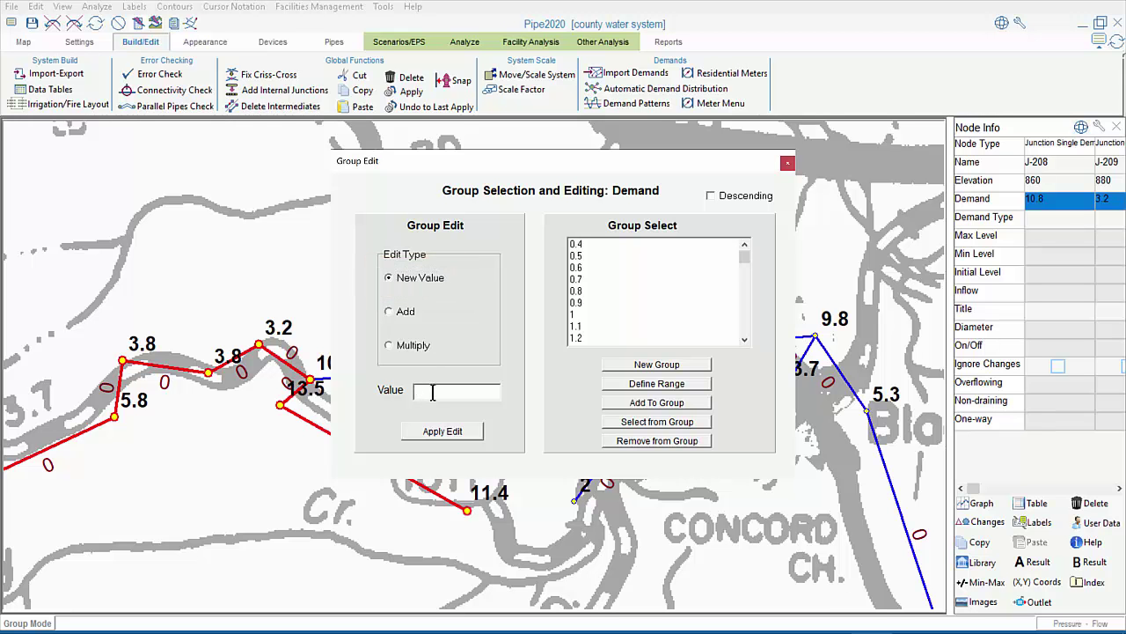
type("0")
left_click(438, 440)
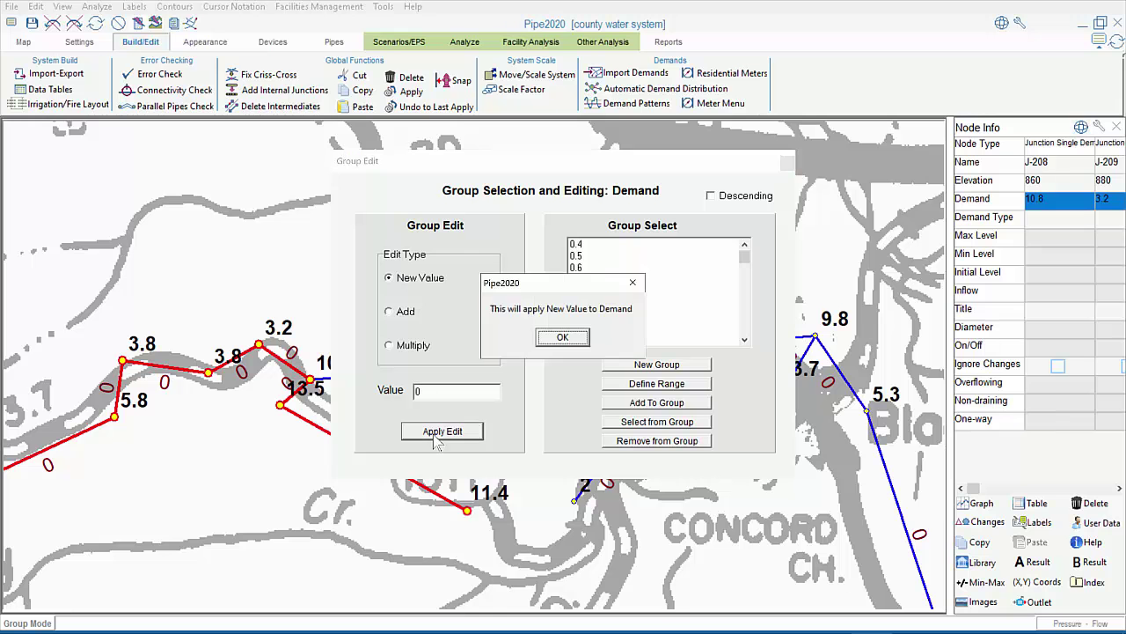
left_click(562, 338)
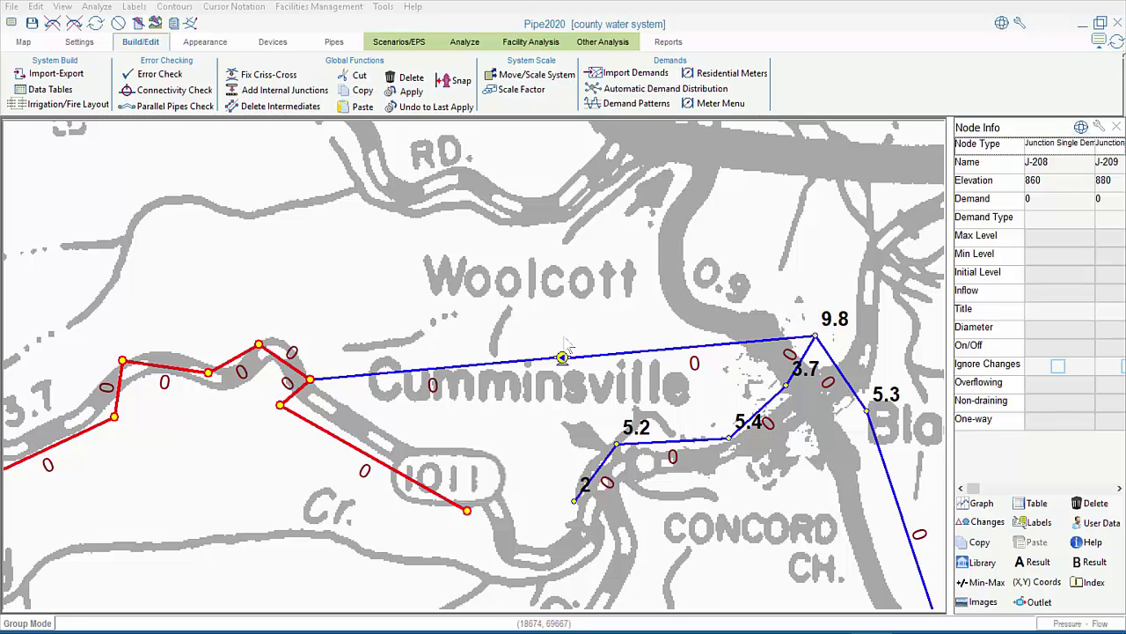
Step: Reapply the total demand of 200 at junction nodes for the selected pipes, again declining to delete existing demands
left_click(656, 89)
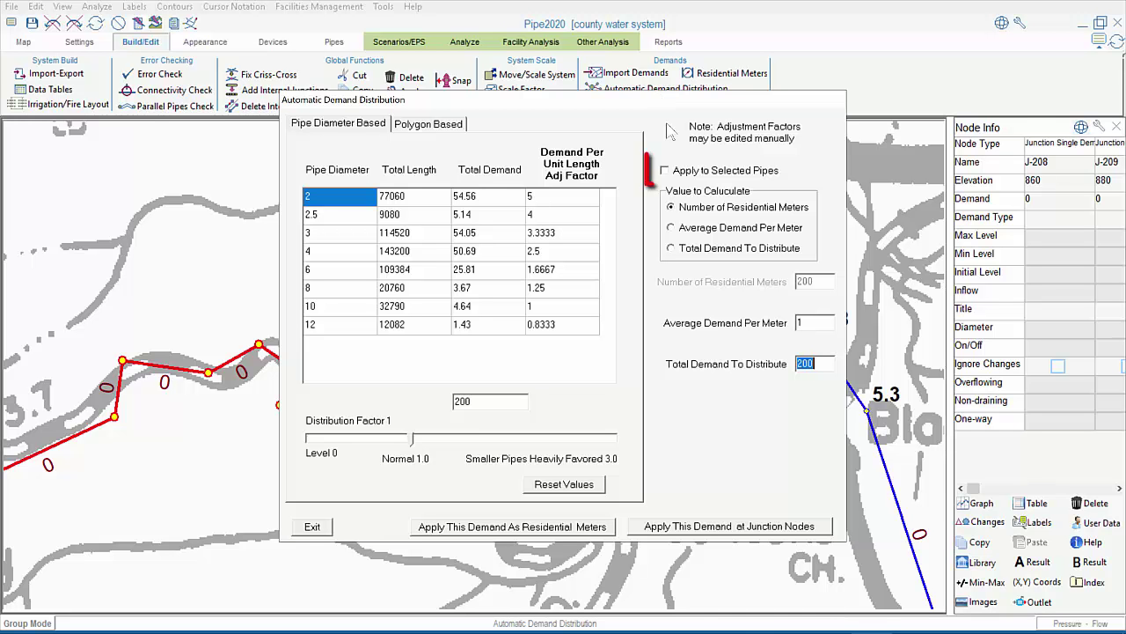
left_click(666, 171)
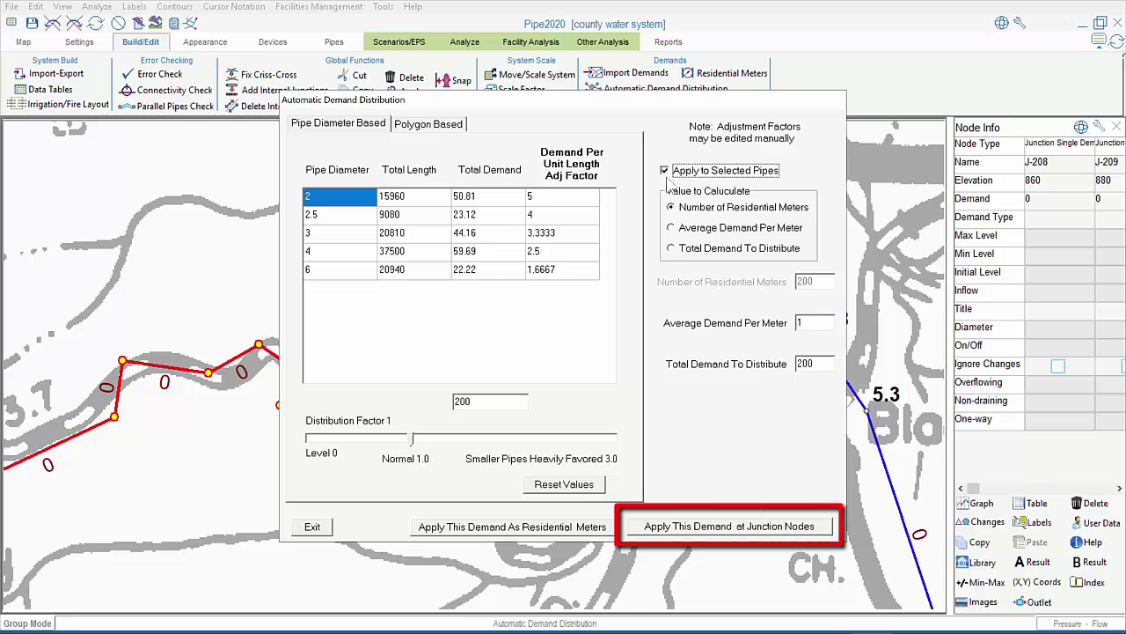
left_click(727, 528)
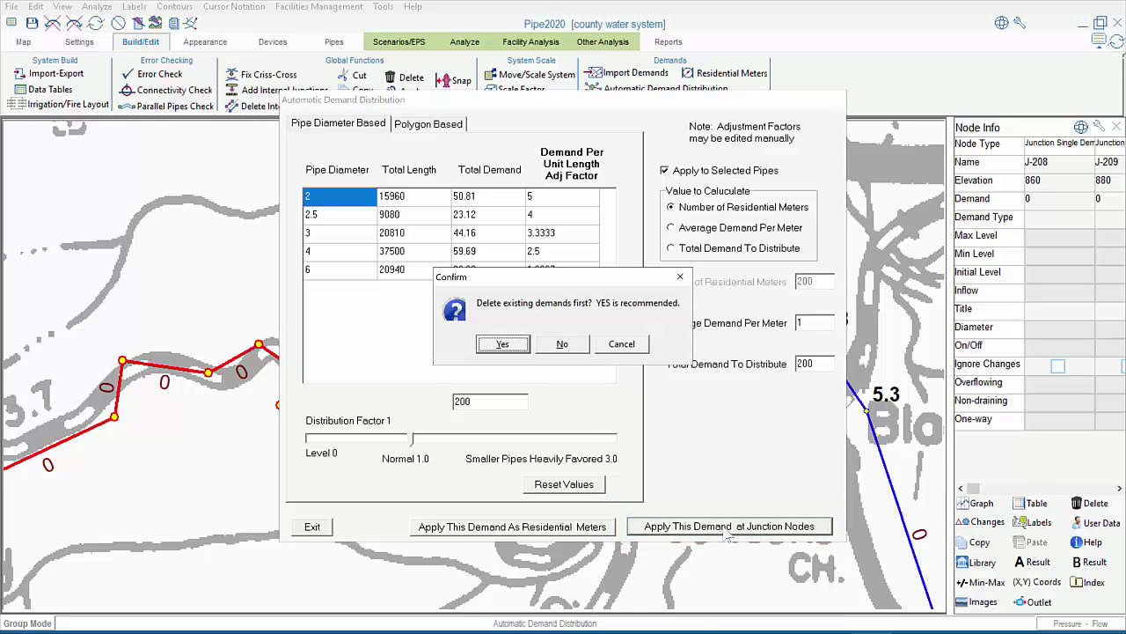
left_click(576, 347)
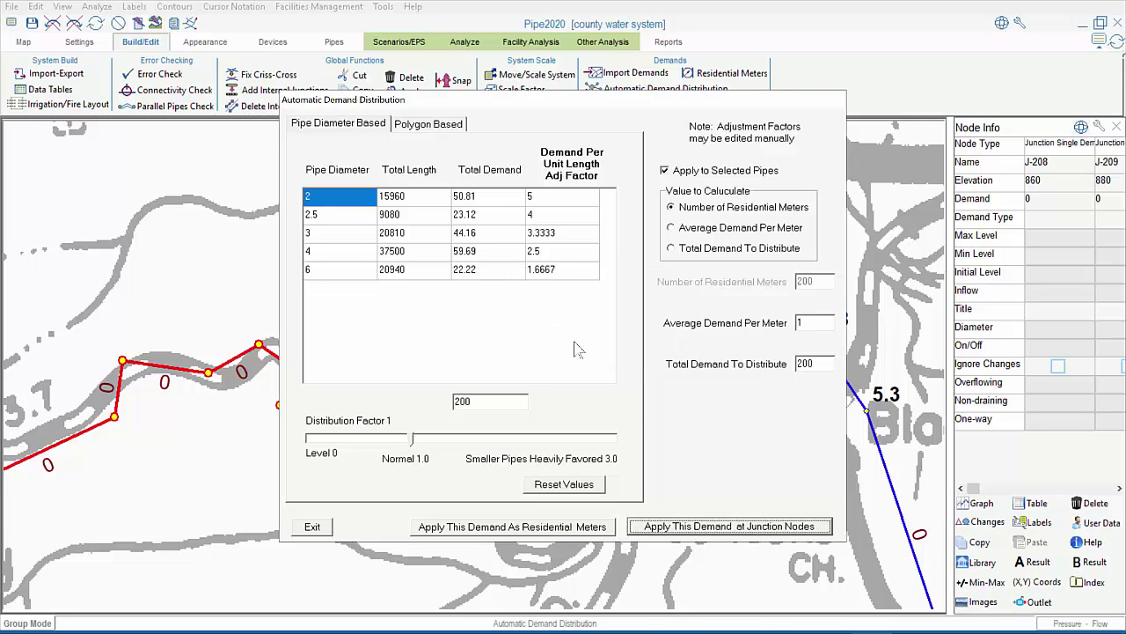
left_click(304, 532)
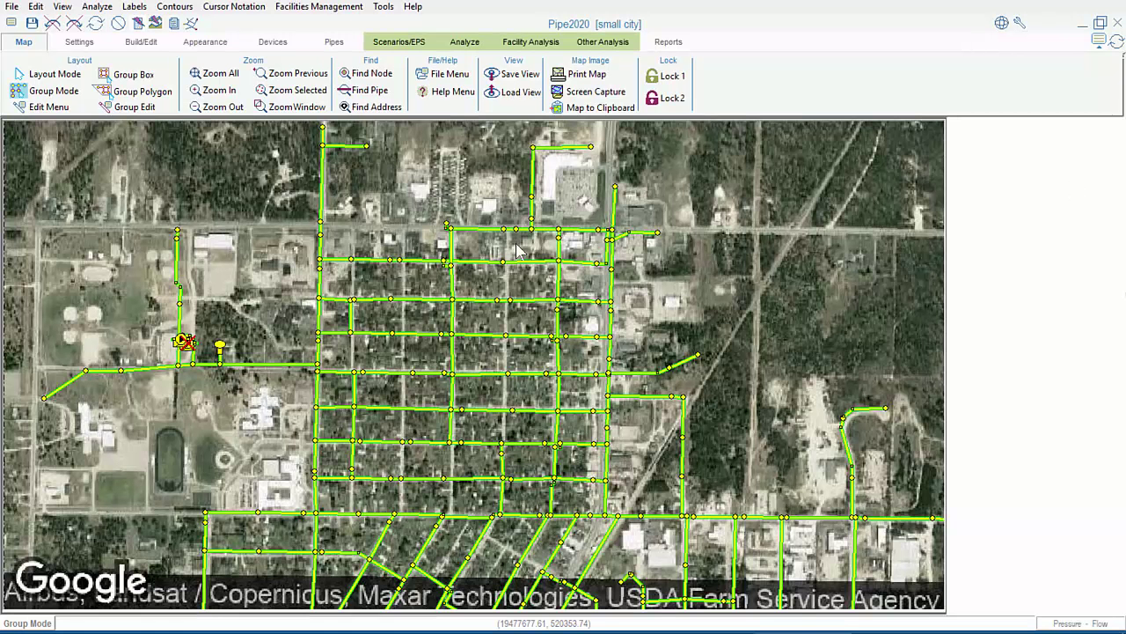
Step: Check the Internet Maps source and coordinate settings of the small city model and return to the map
left_click(212, 47)
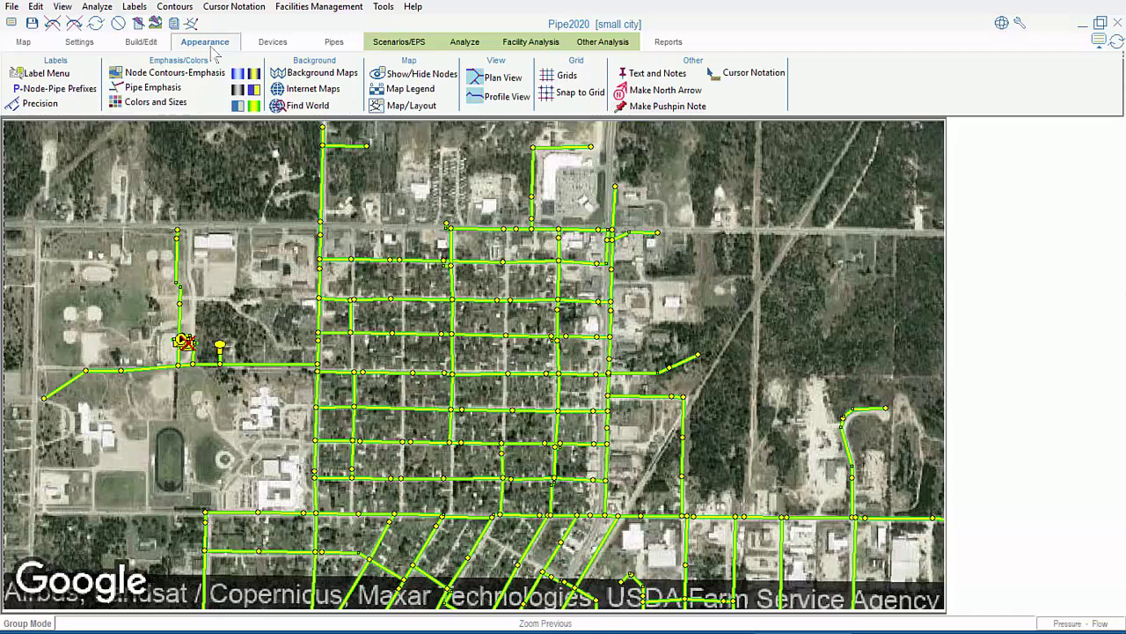
left_click(304, 92)
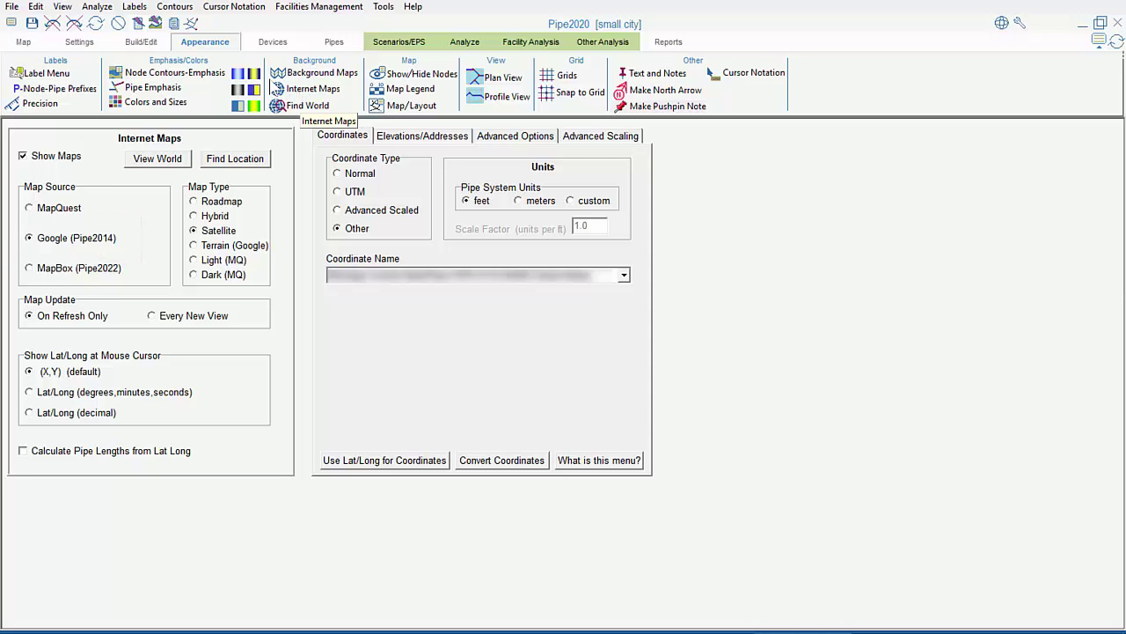
left_click(201, 27)
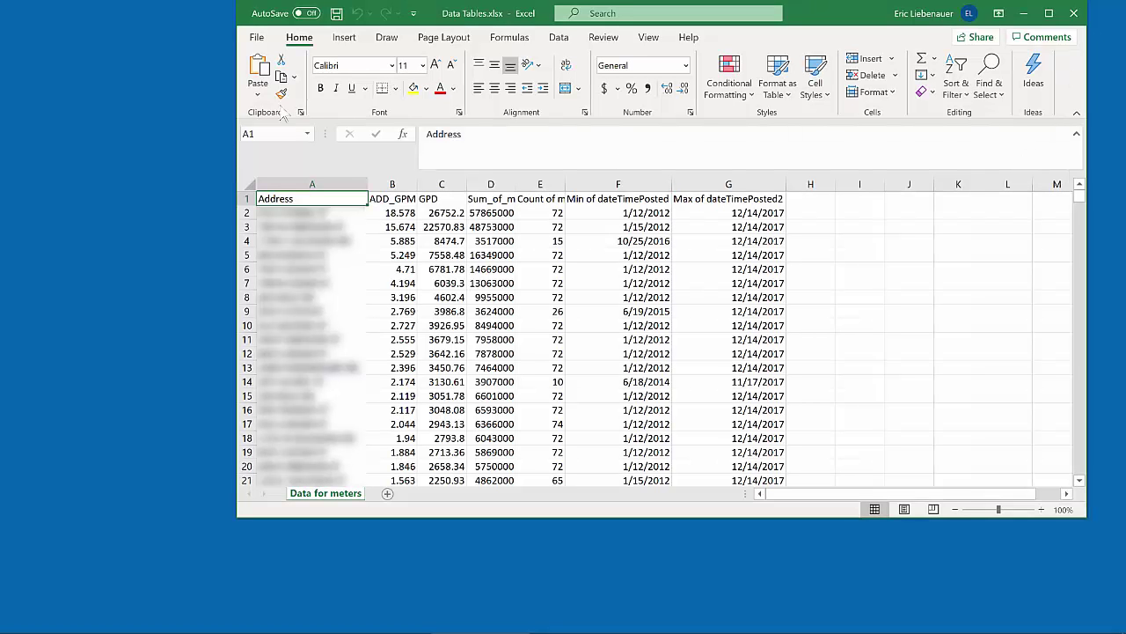
Step: In Excel, save the Data Tables workbook as Text (Tab delimited) in the KYPipe Docs > Tables folder
left_click(258, 39)
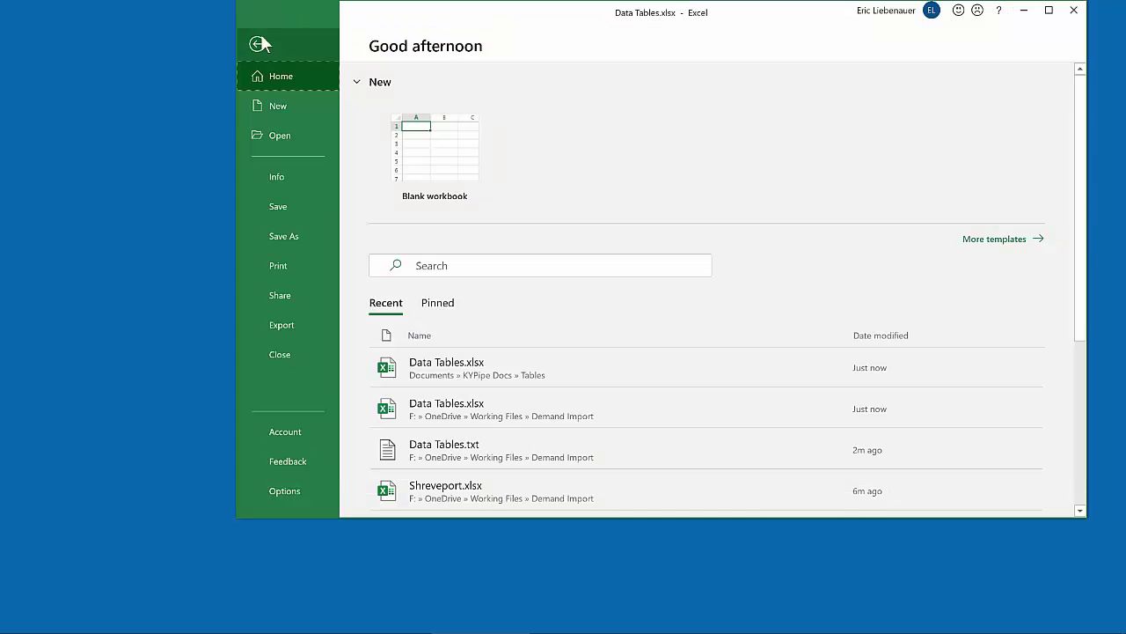
left_click(288, 231)
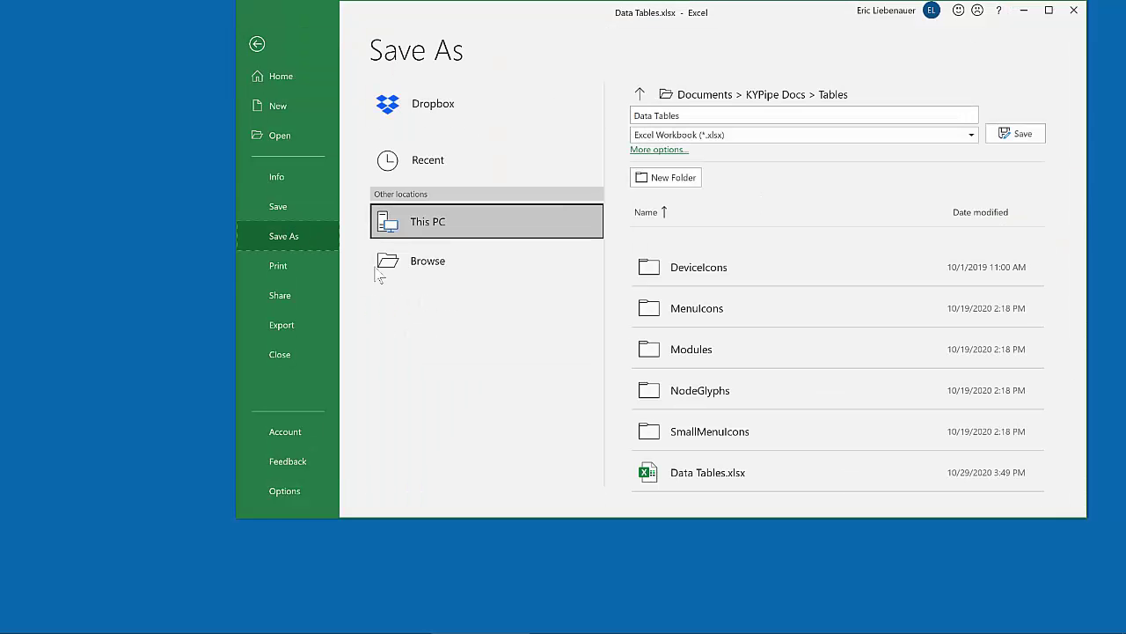
left_click(971, 137)
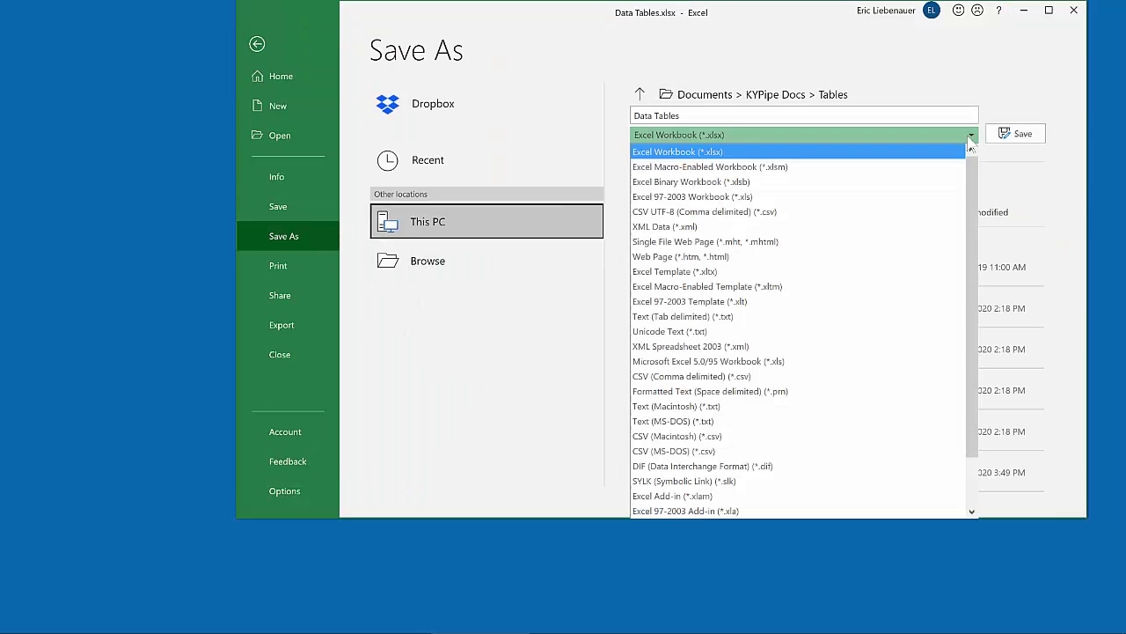
left_click(774, 317)
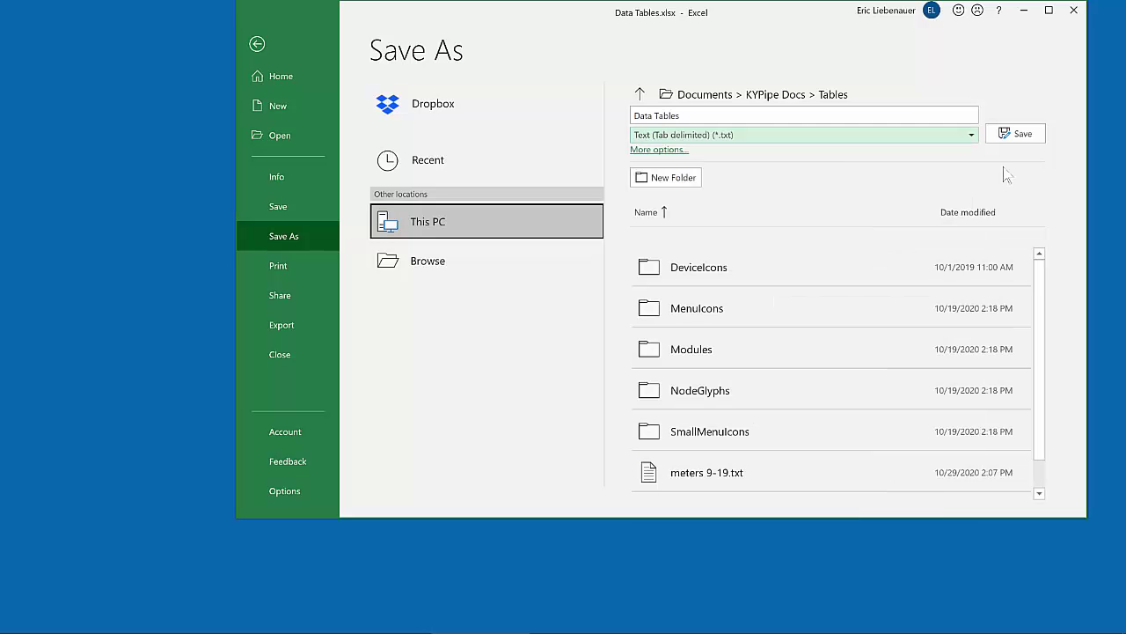
left_click(1022, 136)
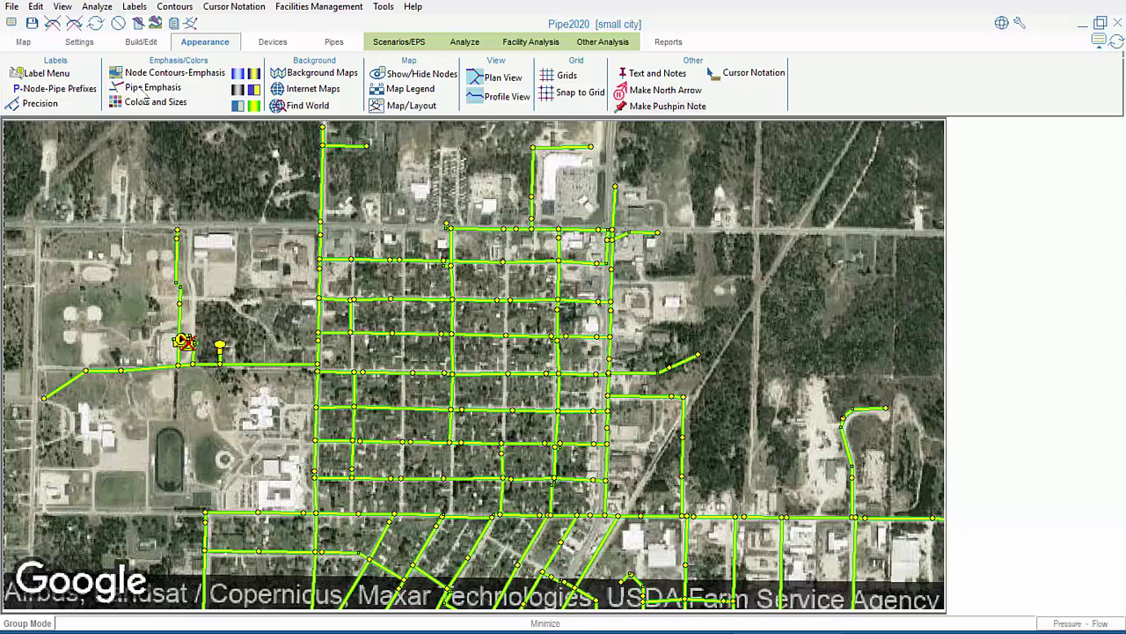
Step: Start a demand import for the small city model and choose Data Tables.txt from the Tables folder as the source file
left_click(141, 42)
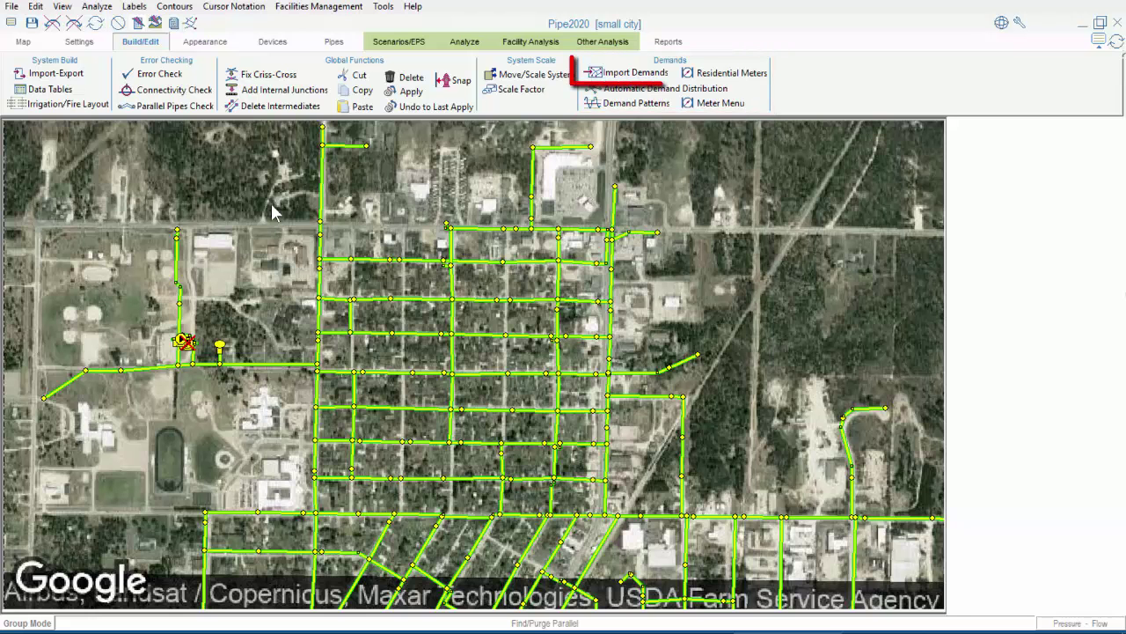
left_click(623, 75)
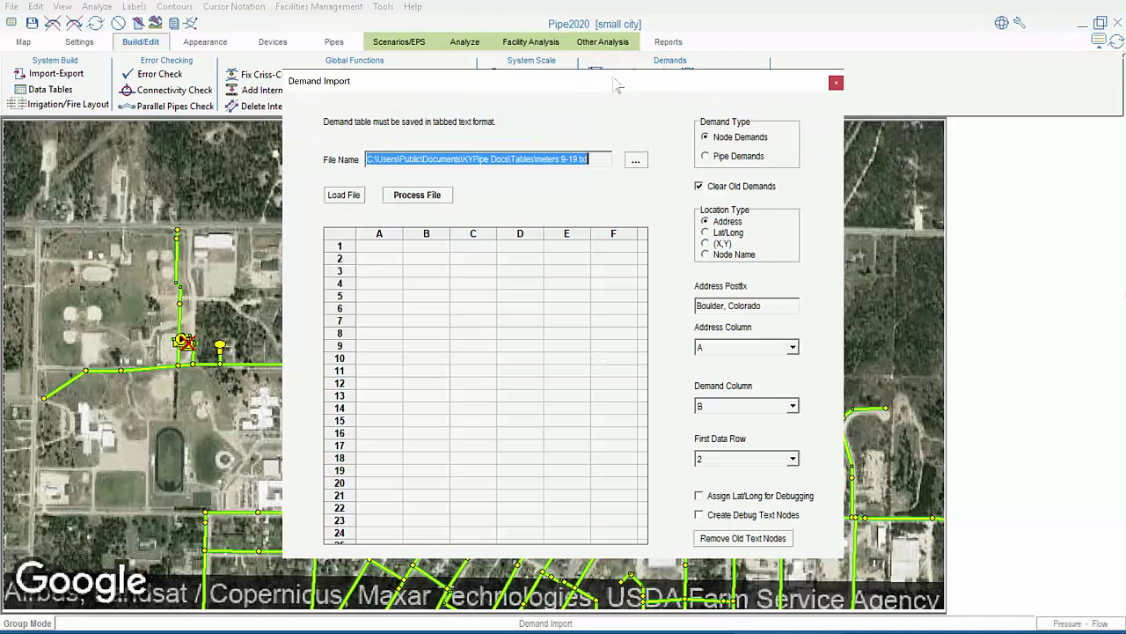
left_click(636, 160)
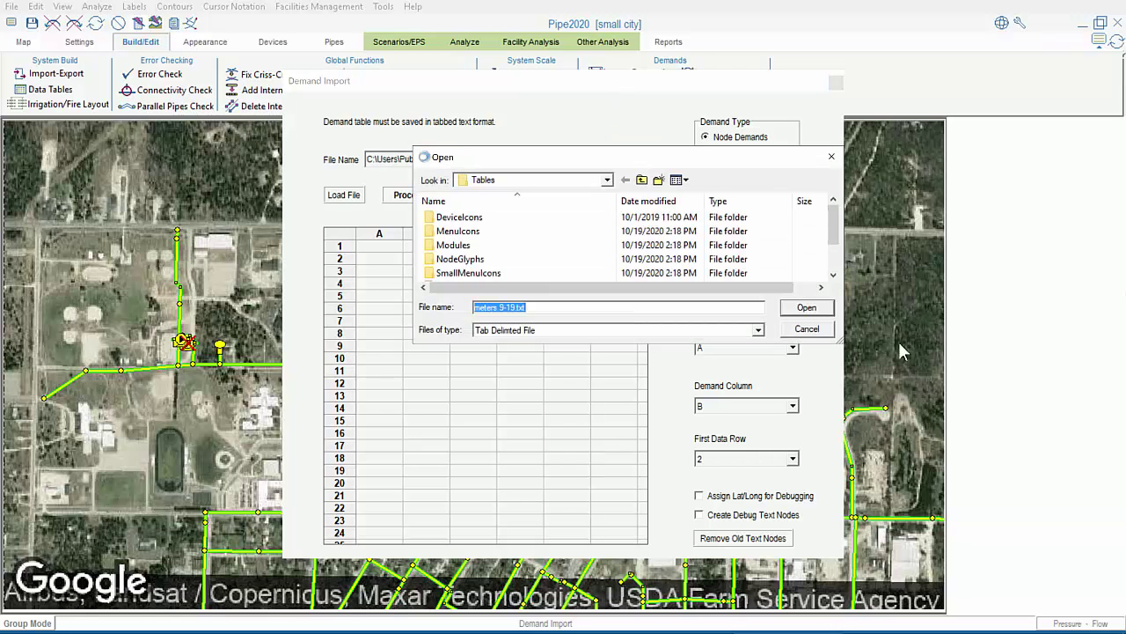
left_click(833, 259)
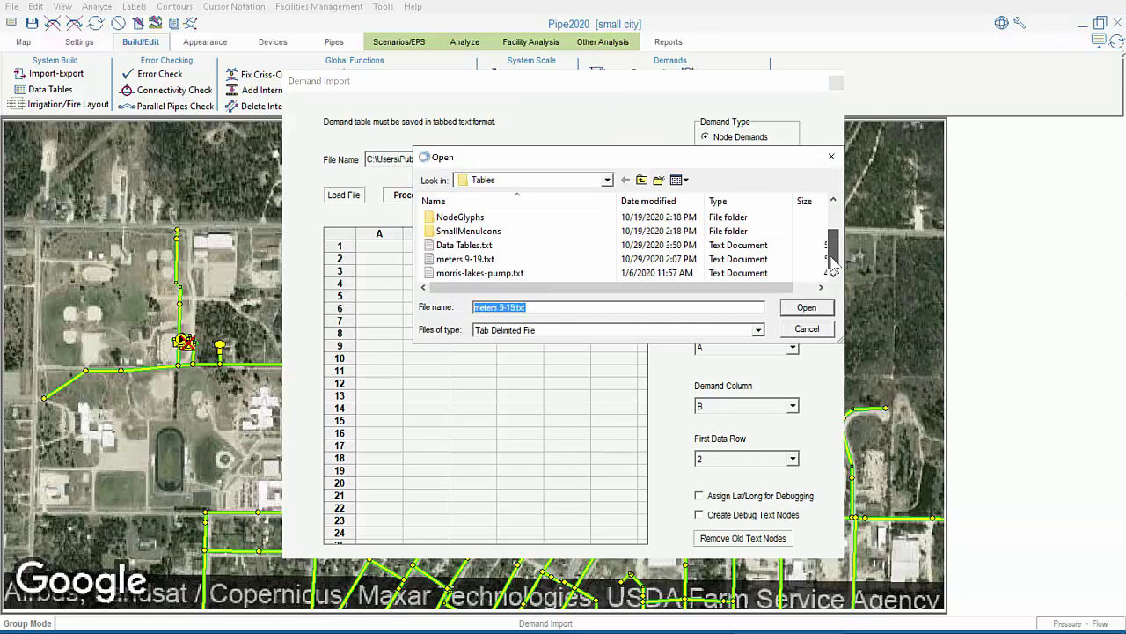
left_click(559, 248)
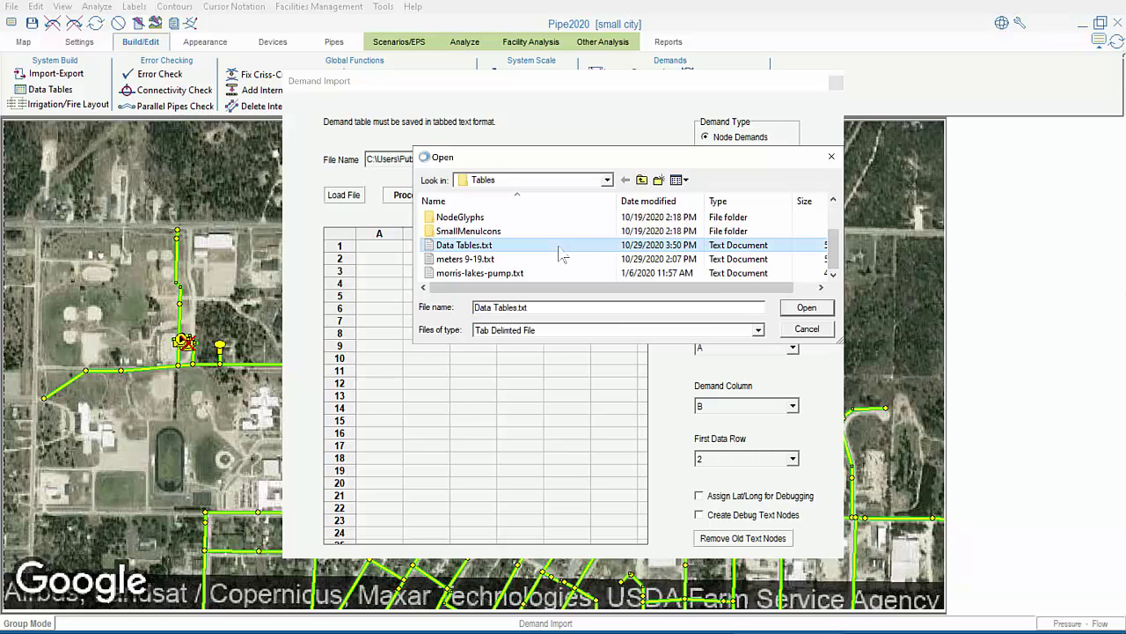
left_click(805, 308)
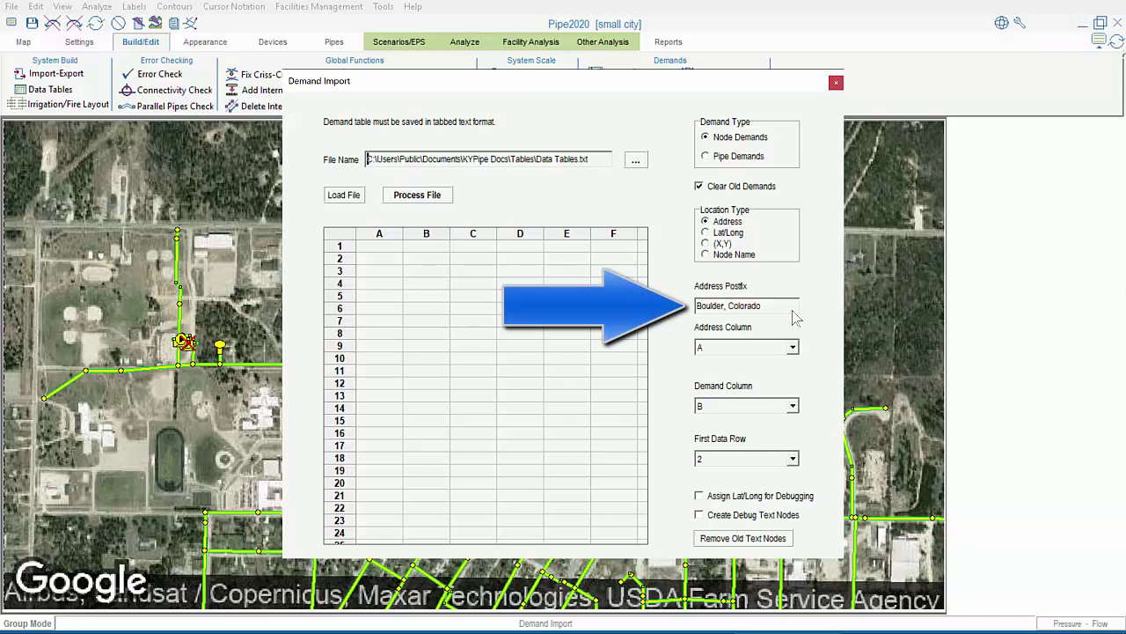
Step: Replace the Address Postfix of the demand import with the city and state of the modelled system
left_click(779, 306)
left_click_drag(766, 304, 699, 305)
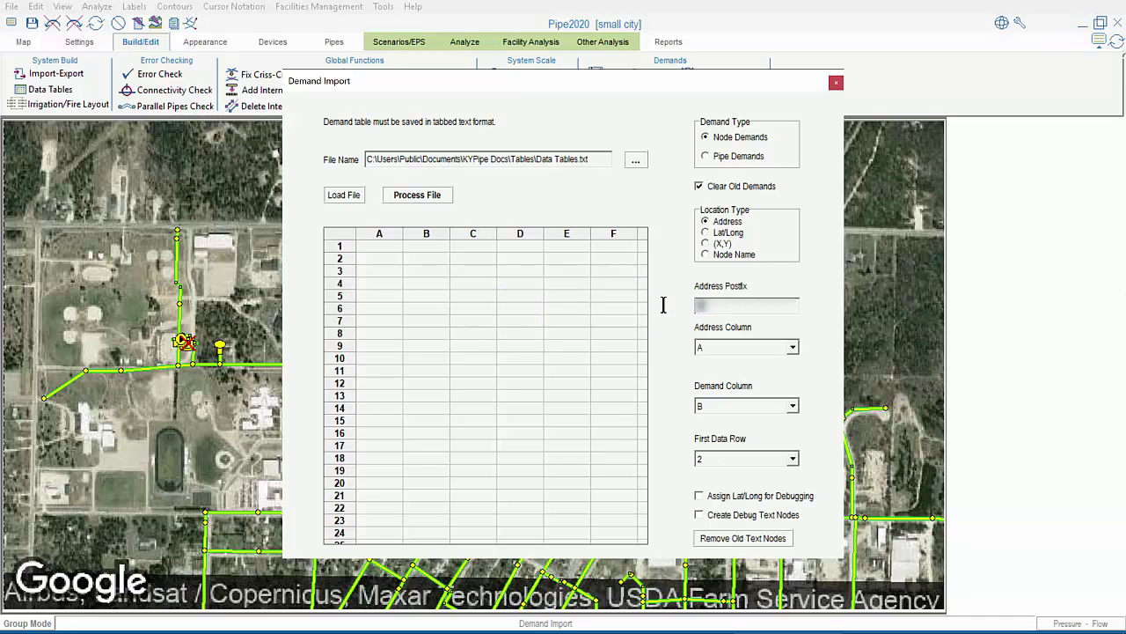
type("Boulder, COlora")
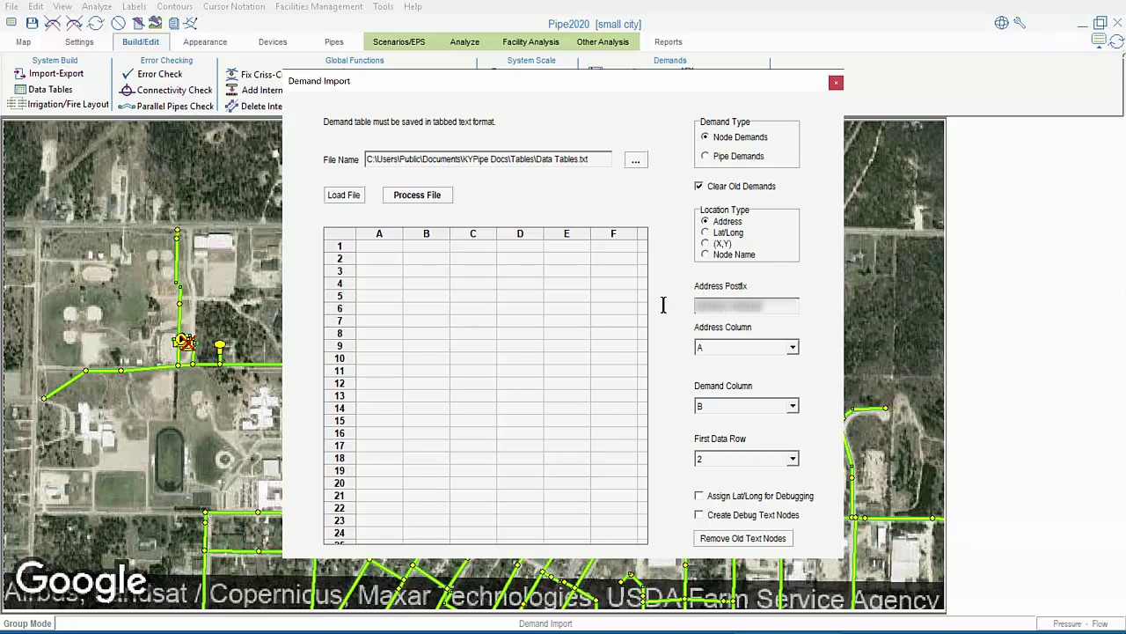
type("do")
Step: Load and process the Data Tables file to import its demands at the nodes, acknowledge the import reports and close Demand Import
left_click(351, 197)
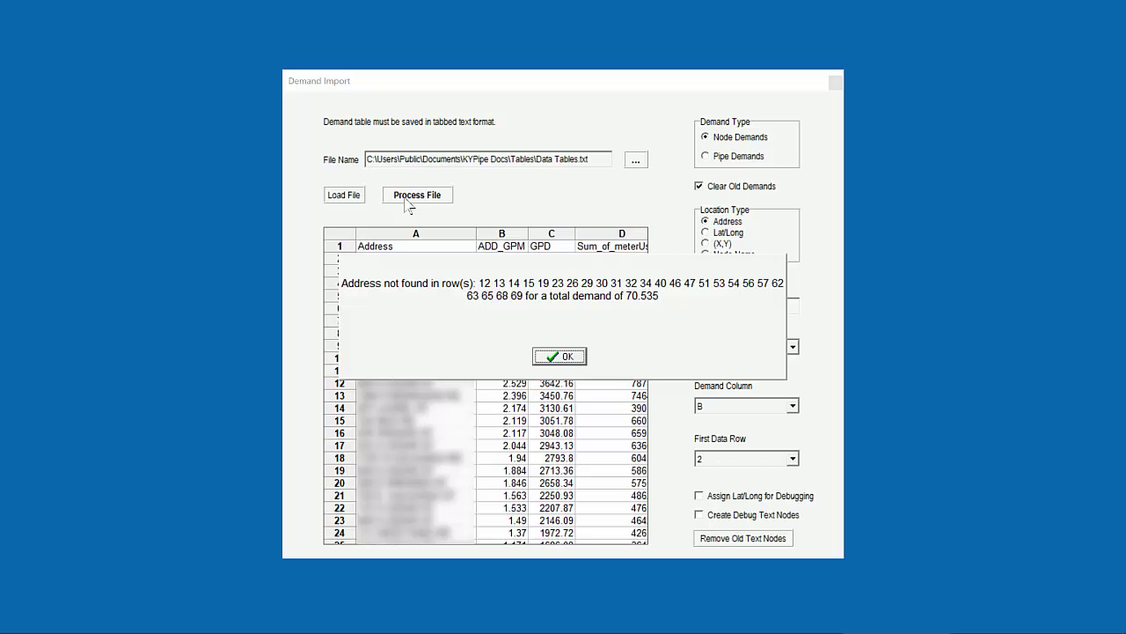
left_click(569, 360)
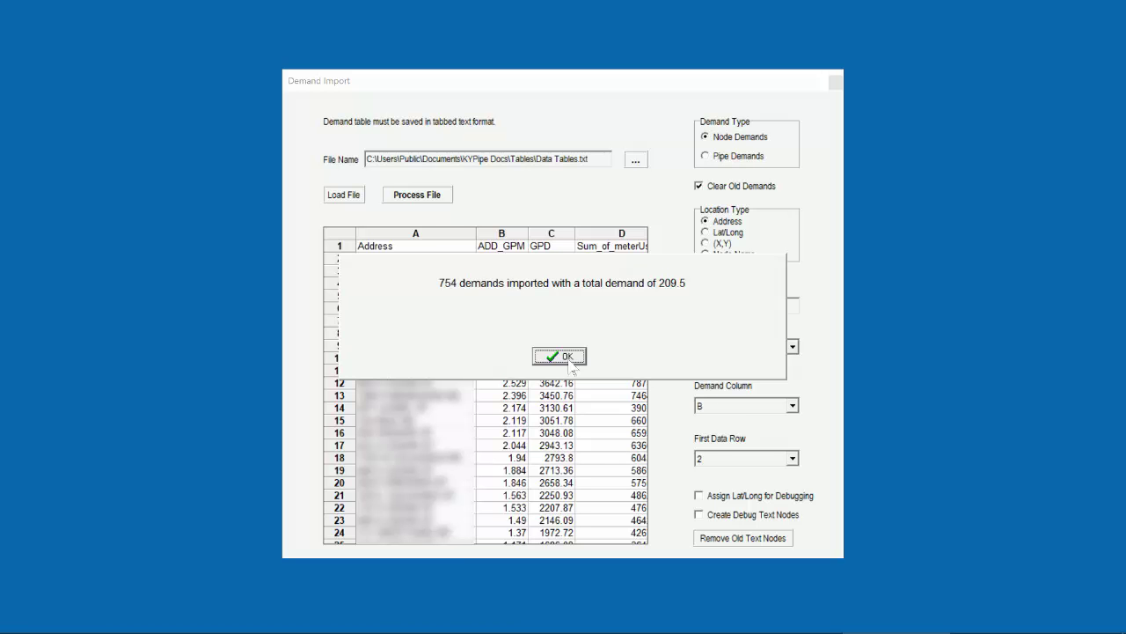
left_click(569, 358)
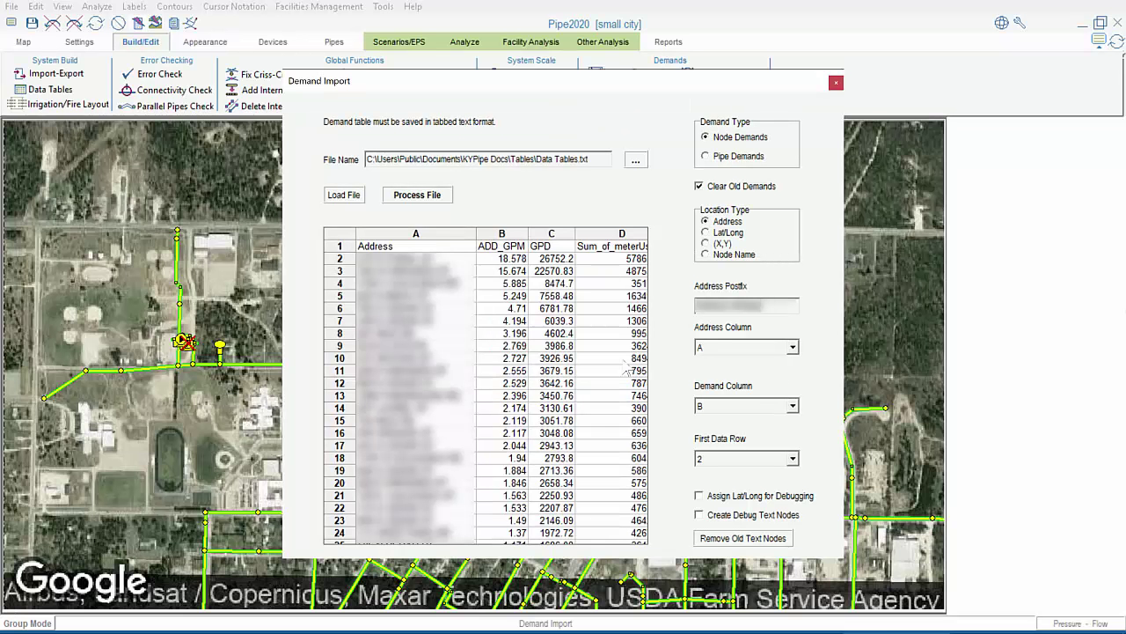
left_click(836, 83)
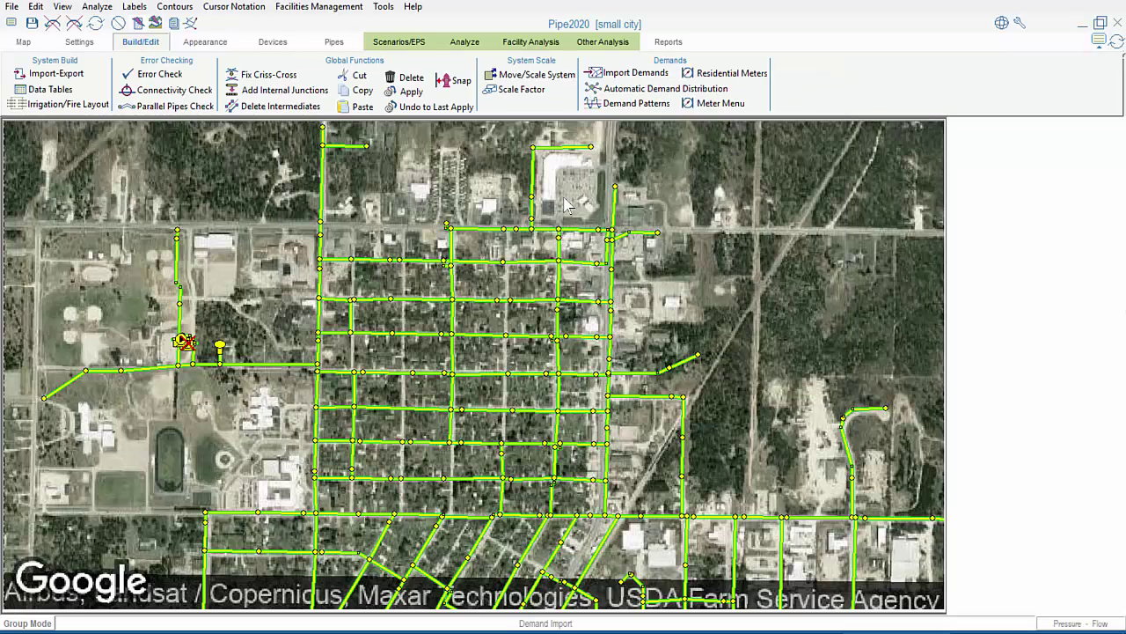
Step: Switch off the Internet Maps background and return to the pipe system map
left_click(207, 46)
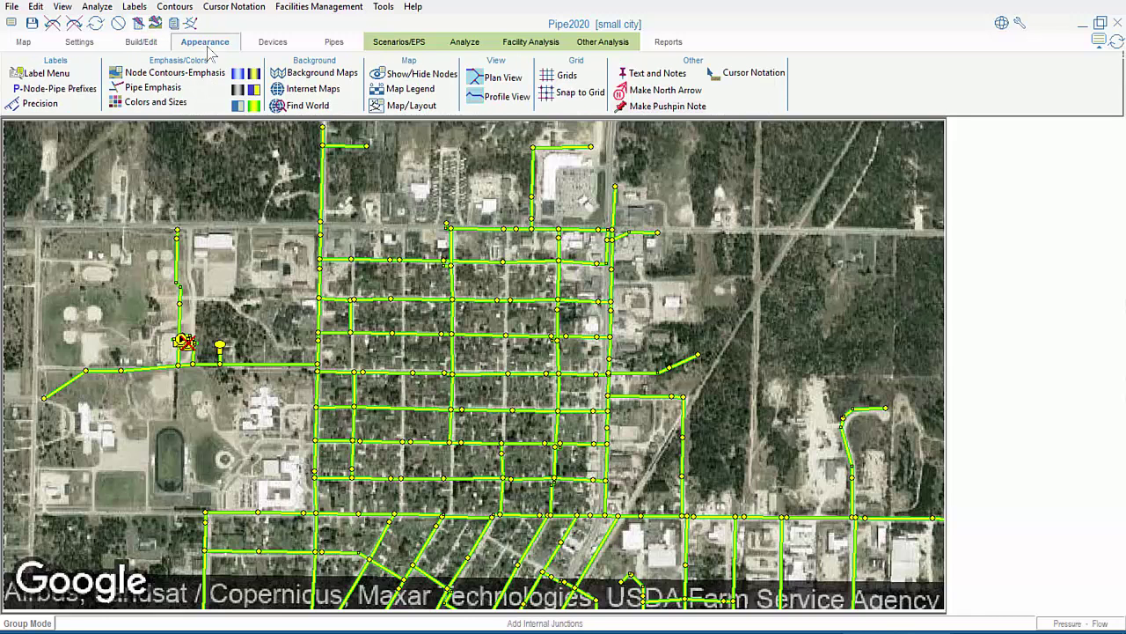
left_click(291, 89)
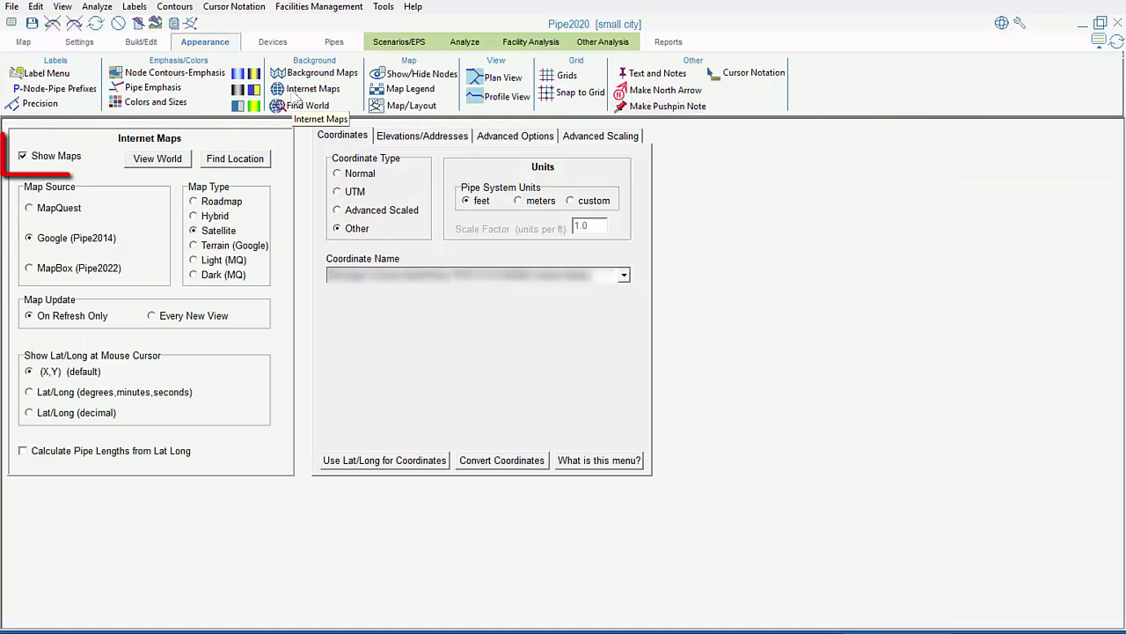
left_click(23, 157)
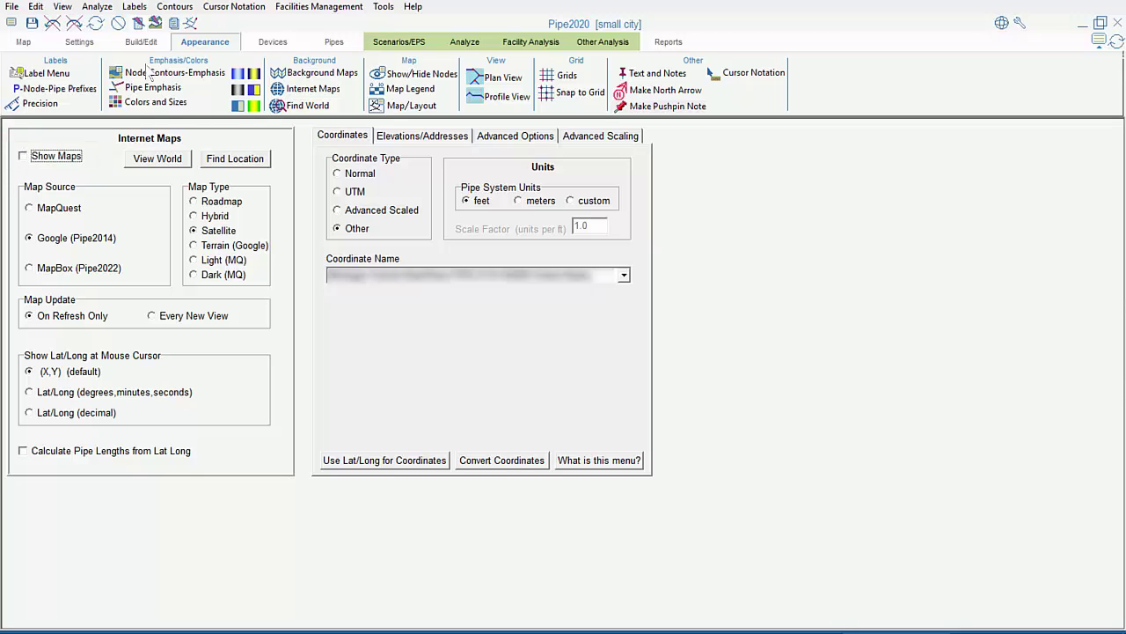
left_click(194, 25)
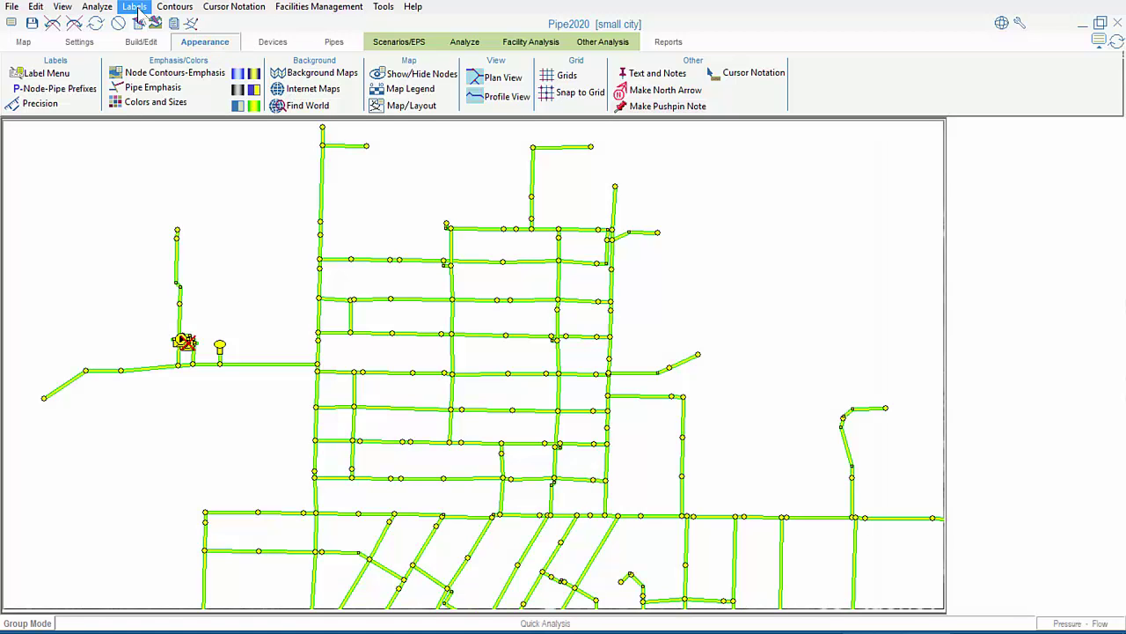
Step: Label the nodes with Demand, omitting the item description, and inspect the demand labels around one city block
left_click(135, 8)
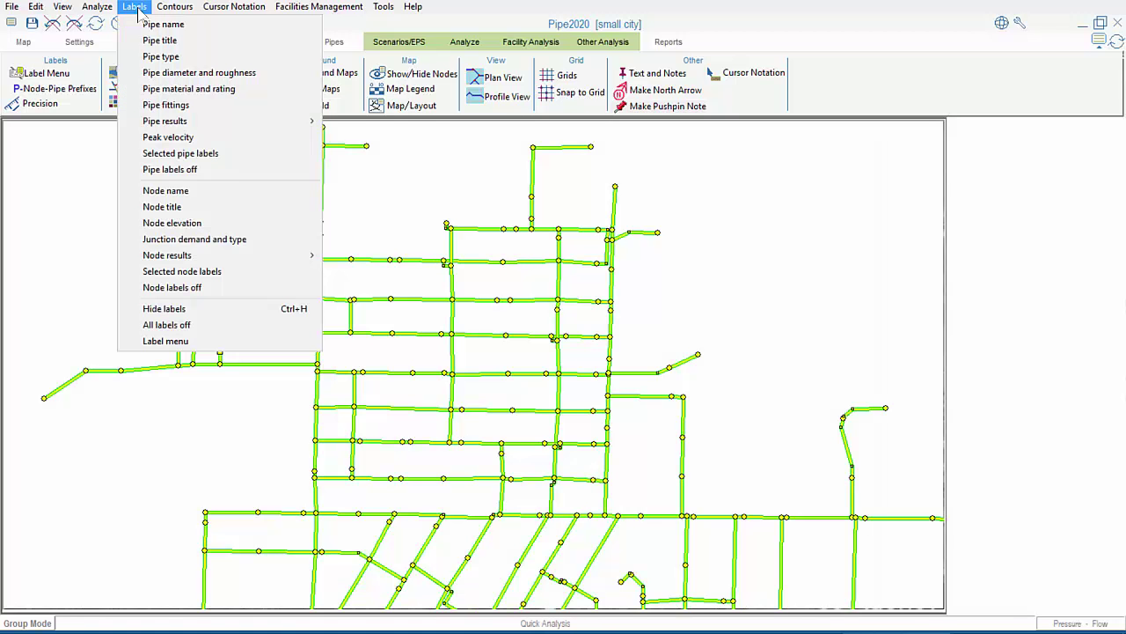
left_click(132, 341)
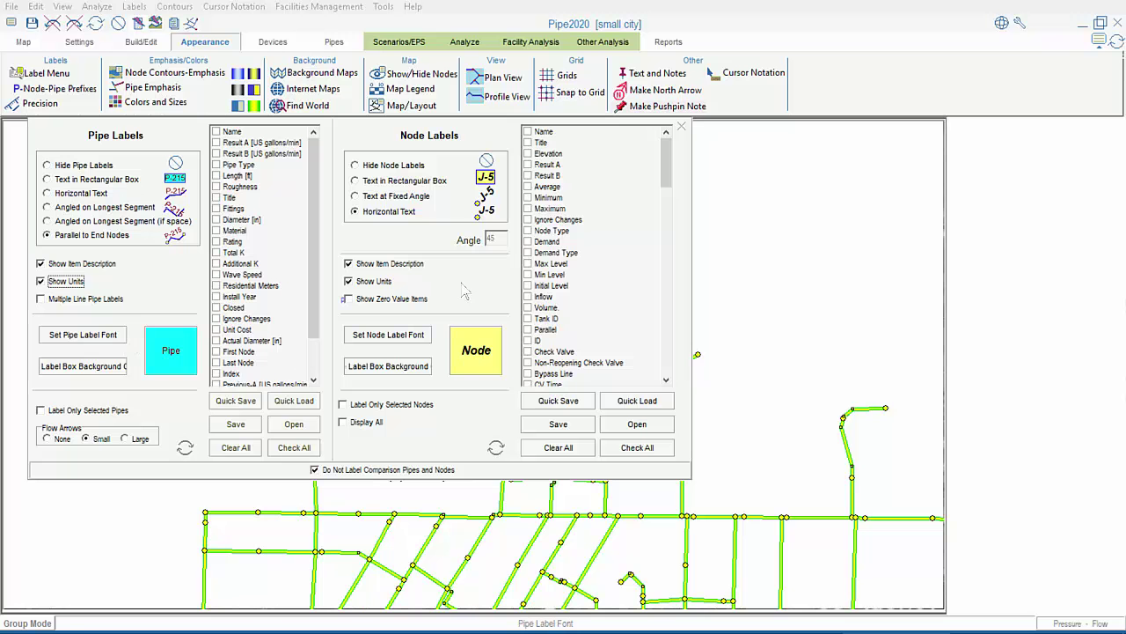
left_click(529, 242)
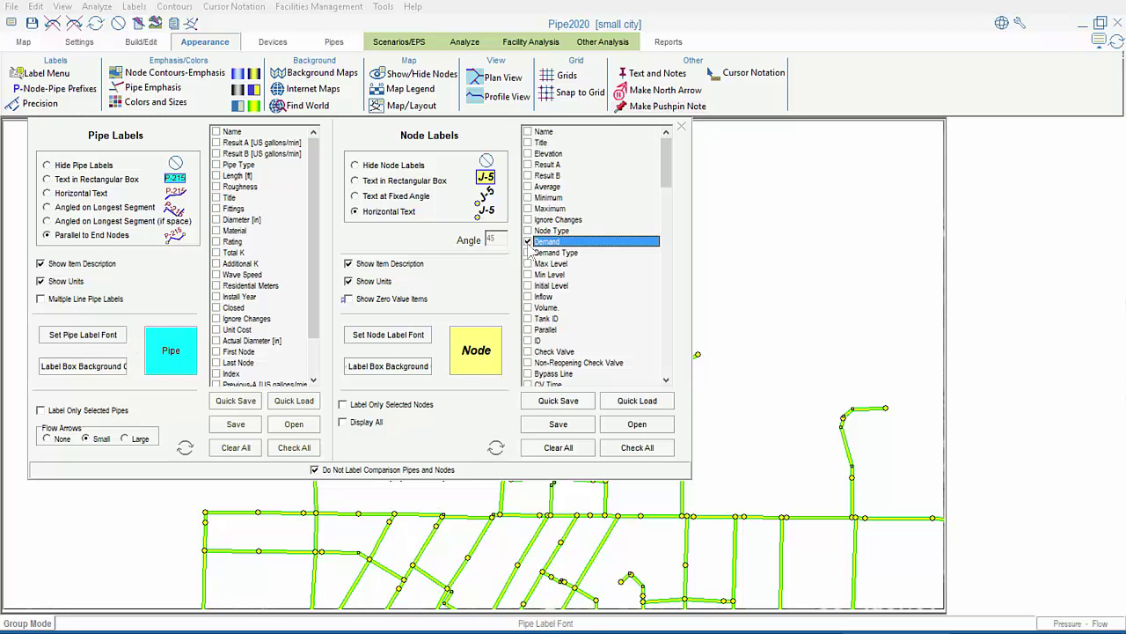
left_click(357, 269)
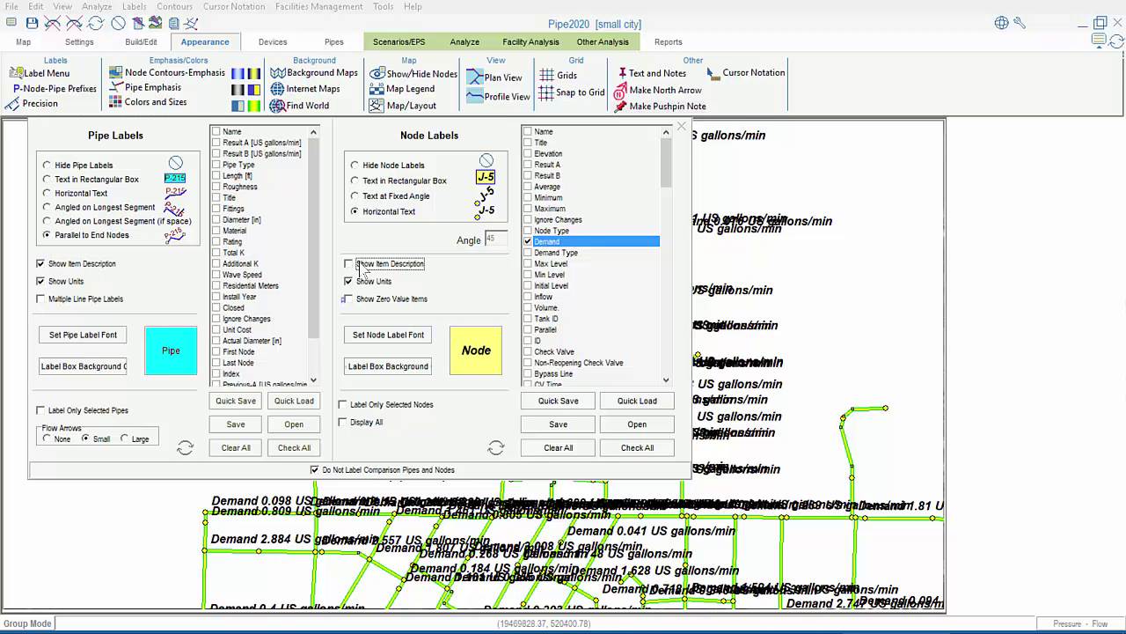
left_click(682, 128)
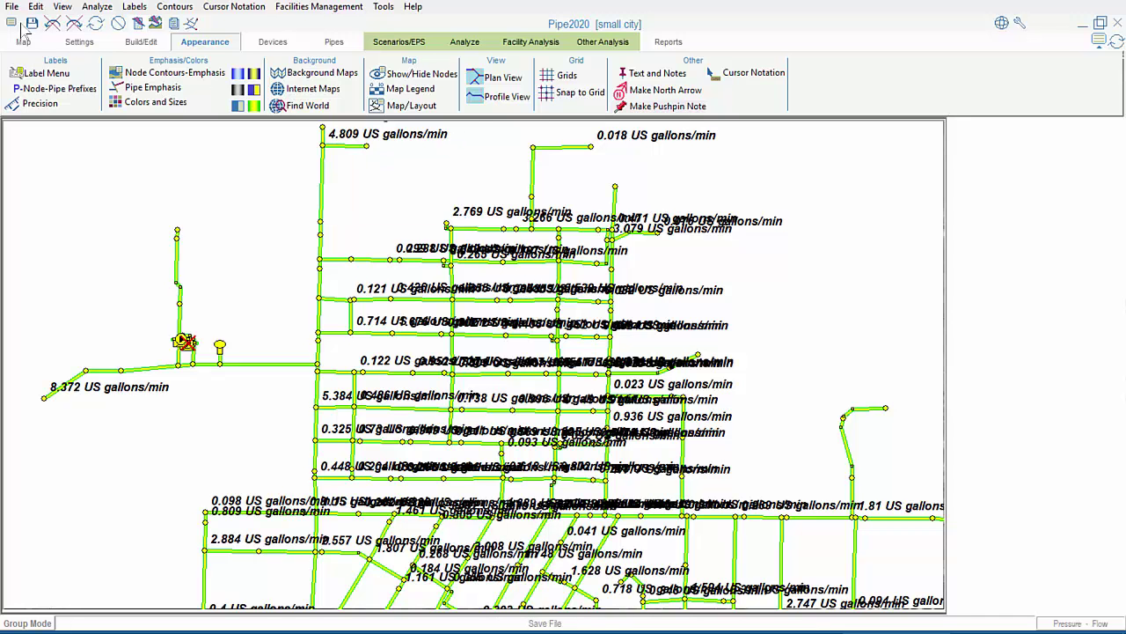
mouse_move(17, 53)
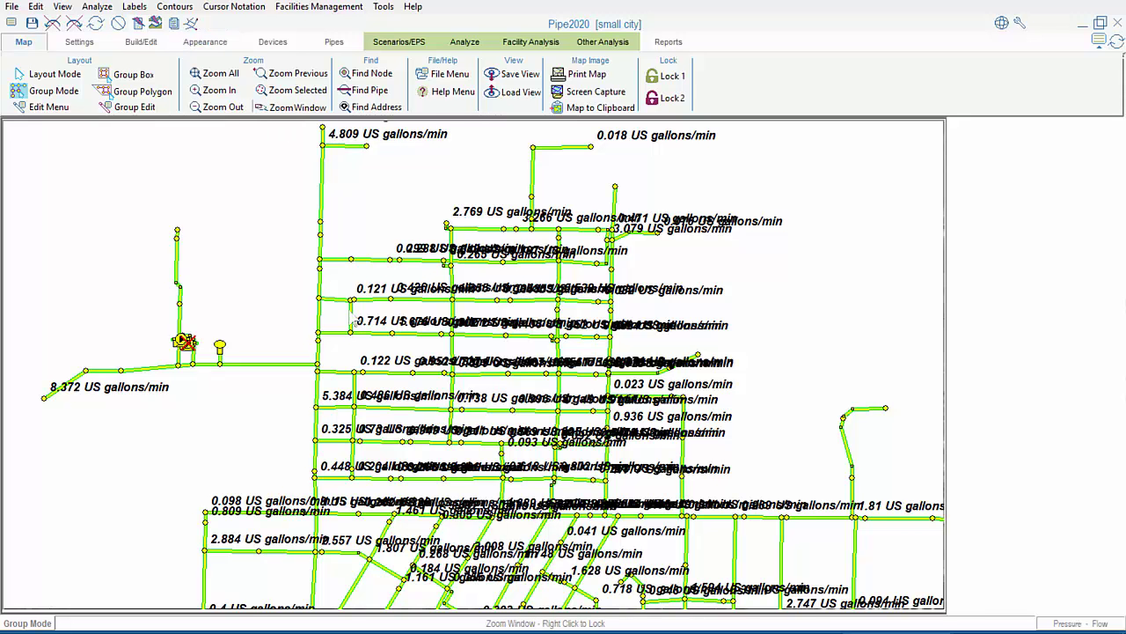
left_click_drag(299, 331, 477, 430)
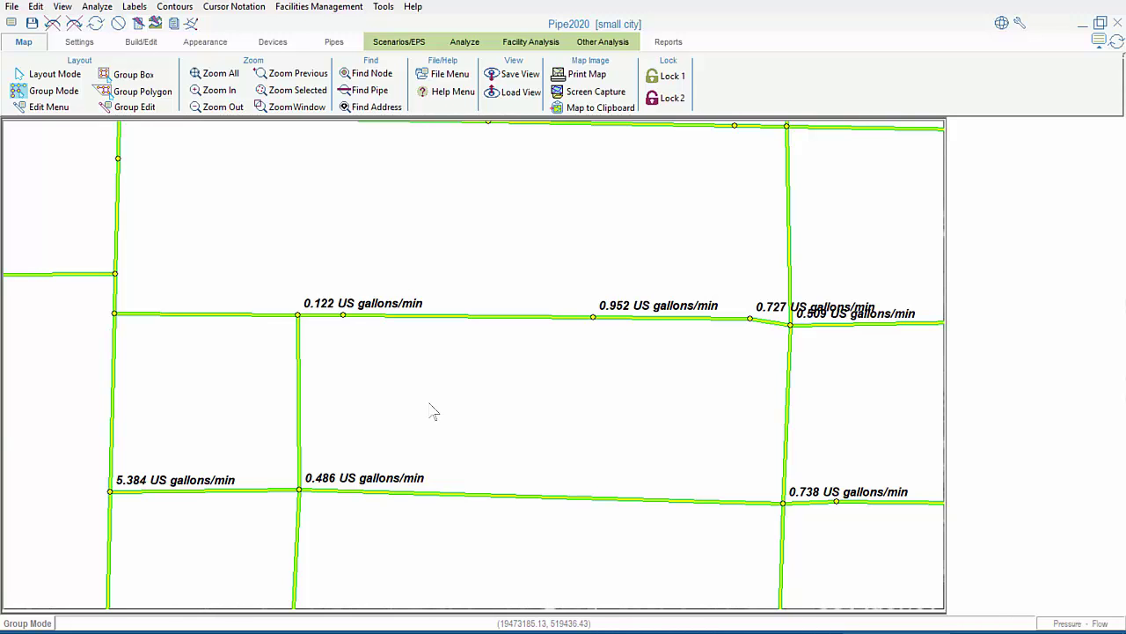
Step: Review the elevation and address source options in the Internet Maps settings
left_click(224, 44)
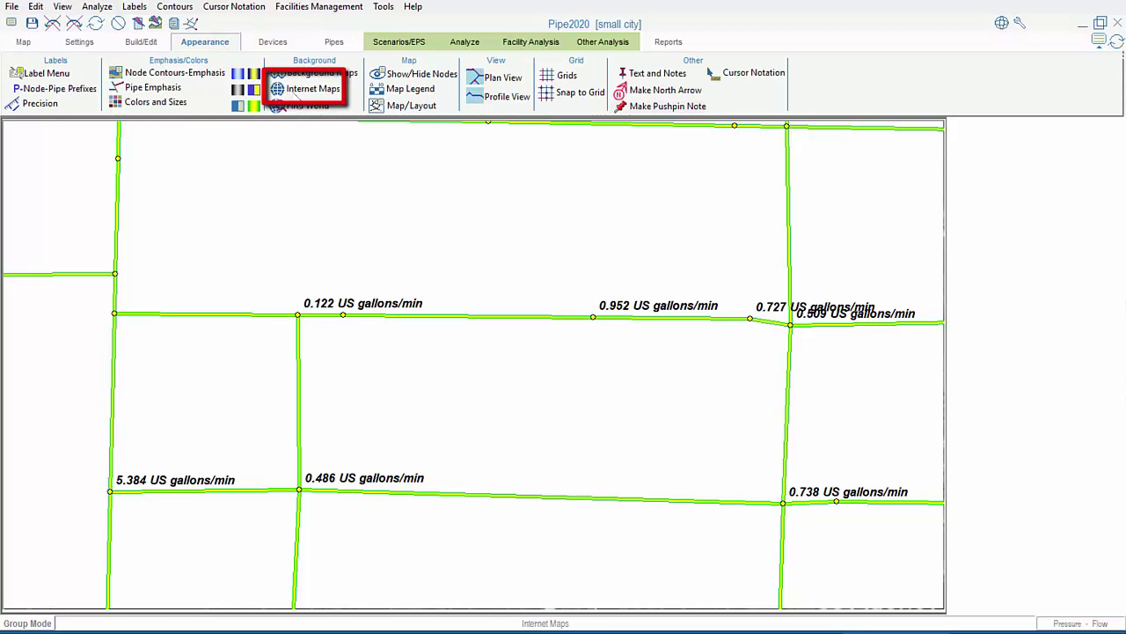
left_click(297, 92)
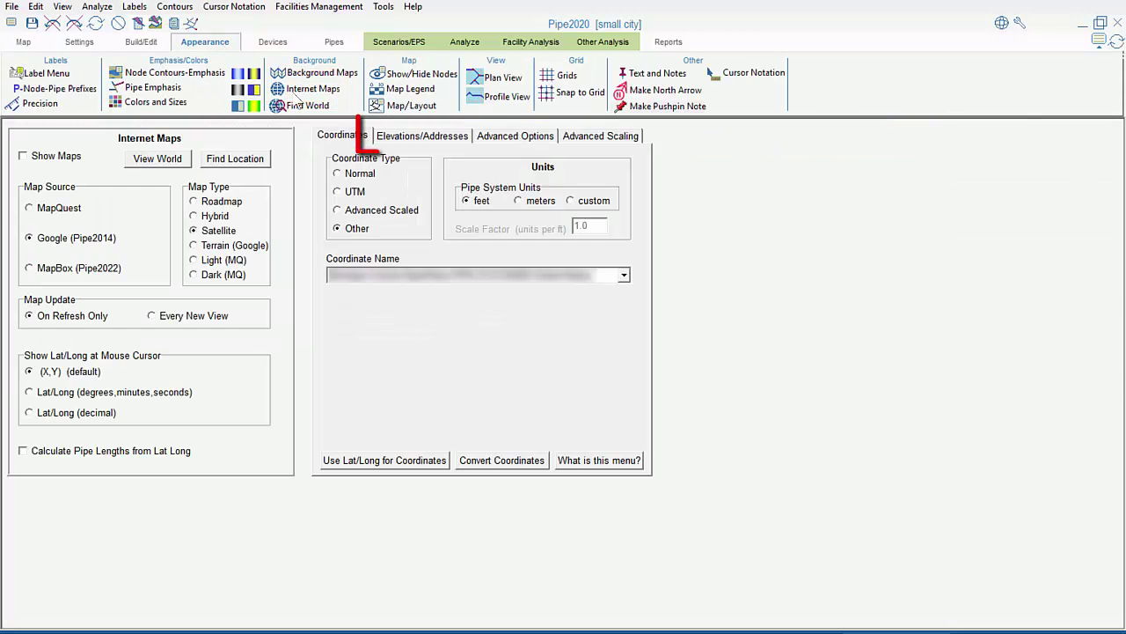
left_click(398, 139)
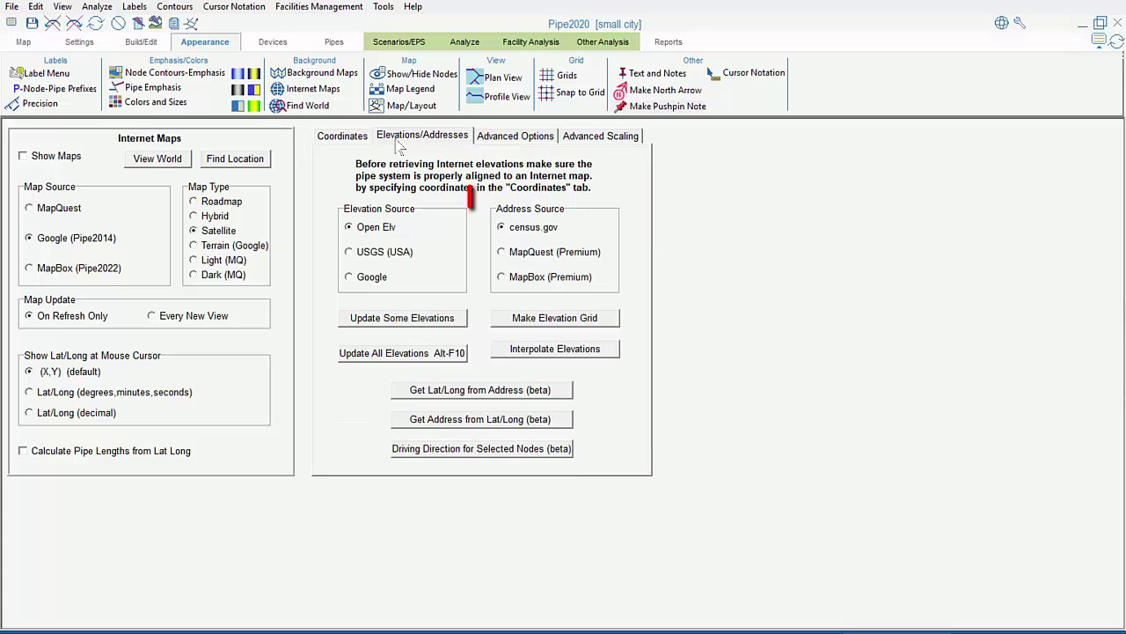